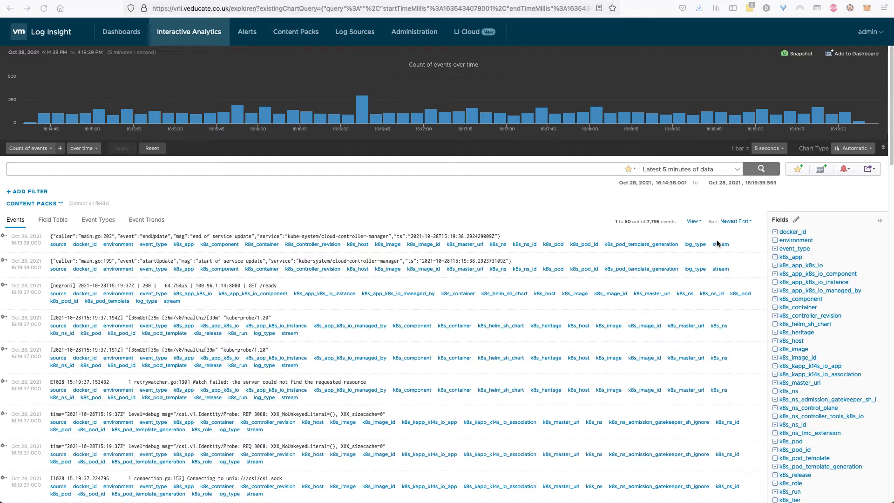
# Expand the environment field's chart and inspect the event counts for each environment.
pyautogui.click(791, 240)
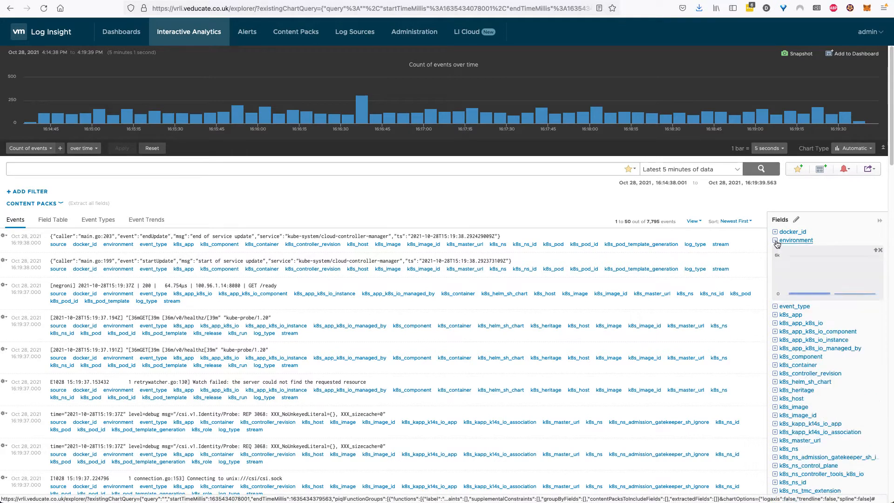
pyautogui.moveTo(793, 275)
pyautogui.moveTo(845, 290)
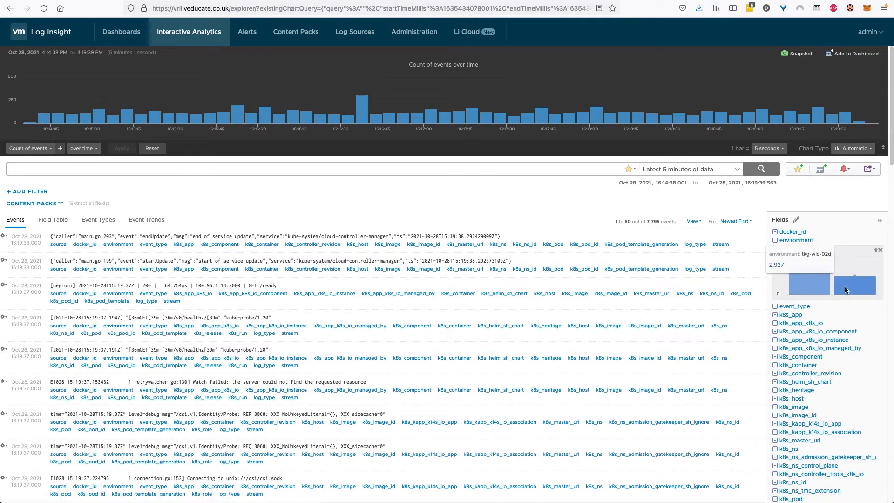
pyautogui.moveTo(817, 284)
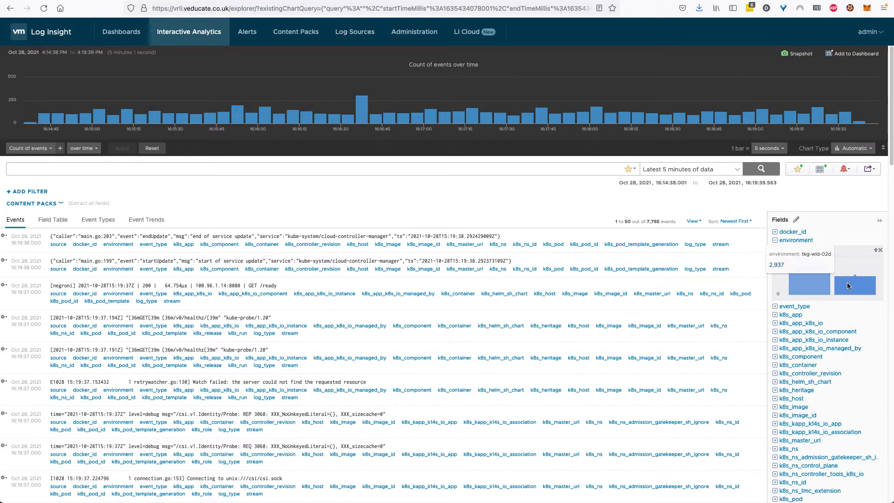
# Open the LI Cloud page and read the headings on log archival, expanded log source support and AI/ML insights.
pyautogui.click(470, 38)
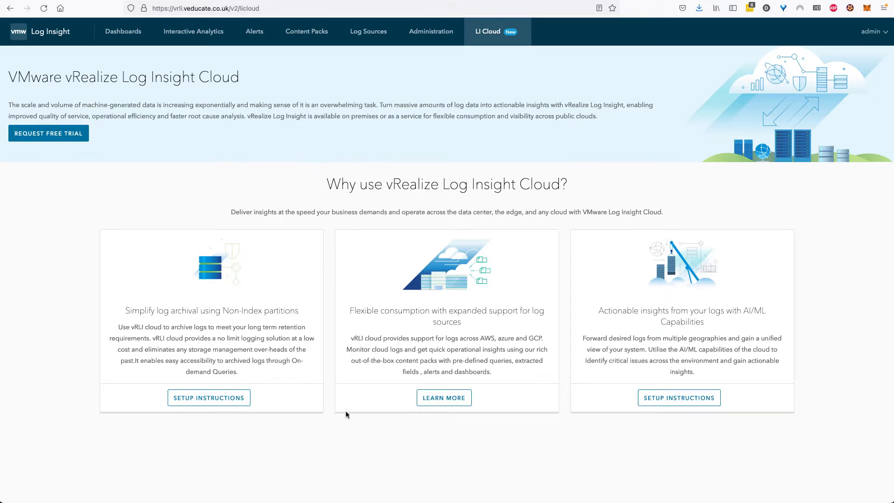
pyautogui.moveTo(126, 310); pyautogui.dragTo(300, 317)
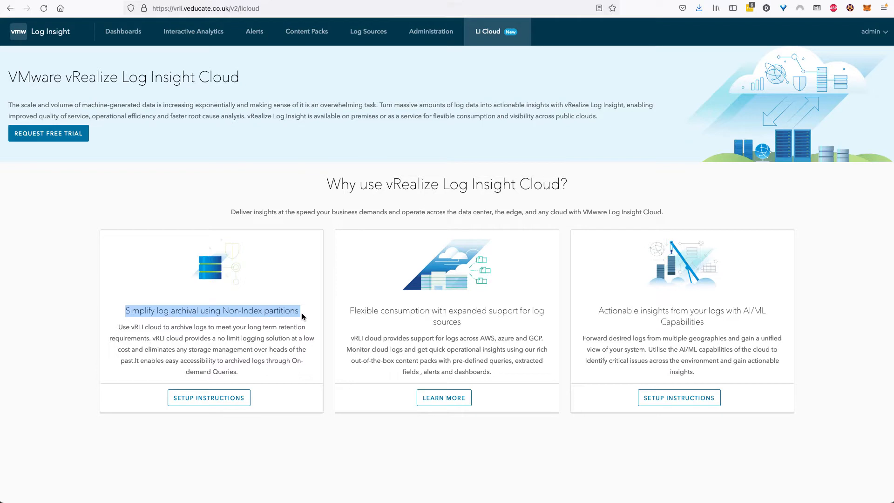
pyautogui.click(385, 311)
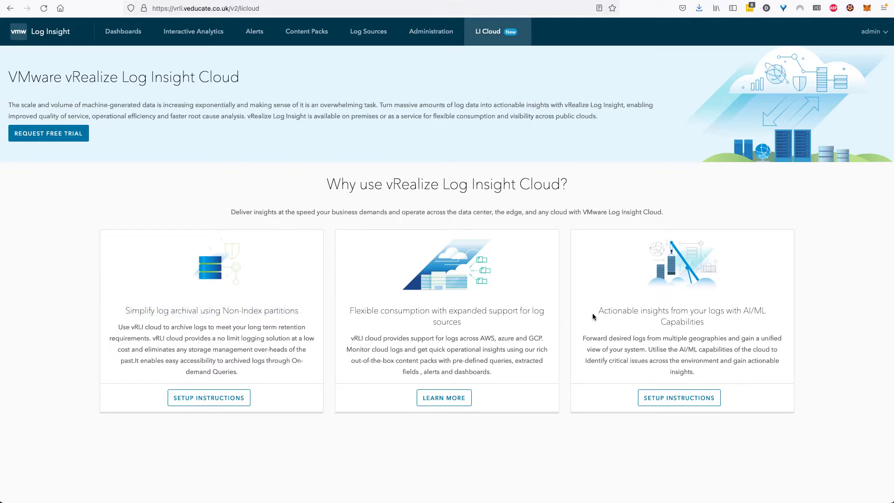
pyautogui.moveTo(603, 311); pyautogui.dragTo(764, 325)
pyautogui.click(764, 324)
# Open the setup instructions for log archival with Non-Index partitions and read the cloud proxy, log forwarding and partition creation sections.
pyautogui.click(213, 398)
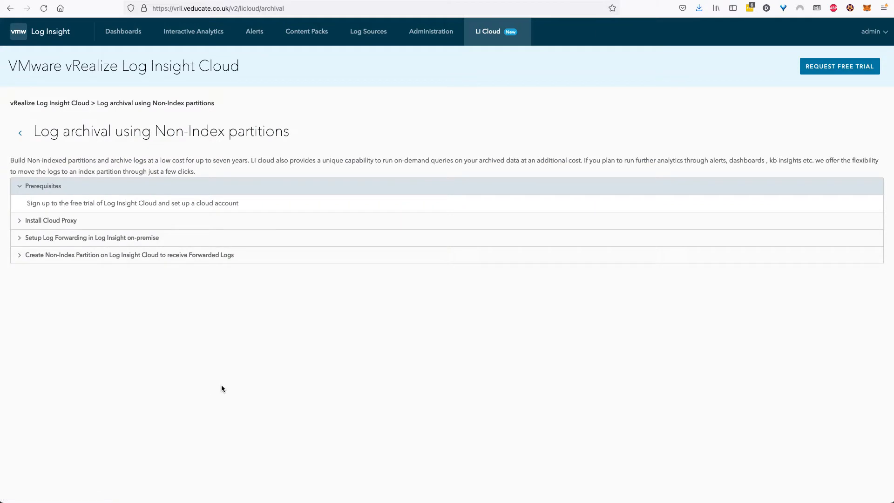
pyautogui.click(65, 222)
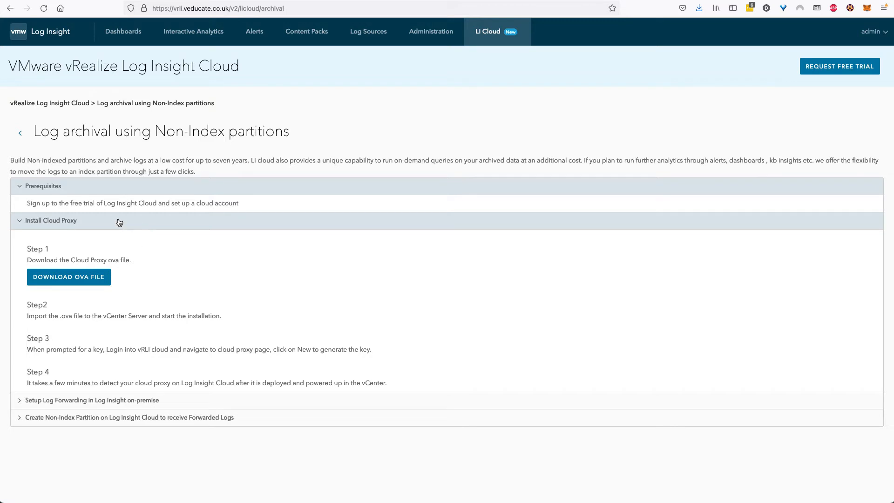
pyautogui.click(79, 222)
pyautogui.click(91, 239)
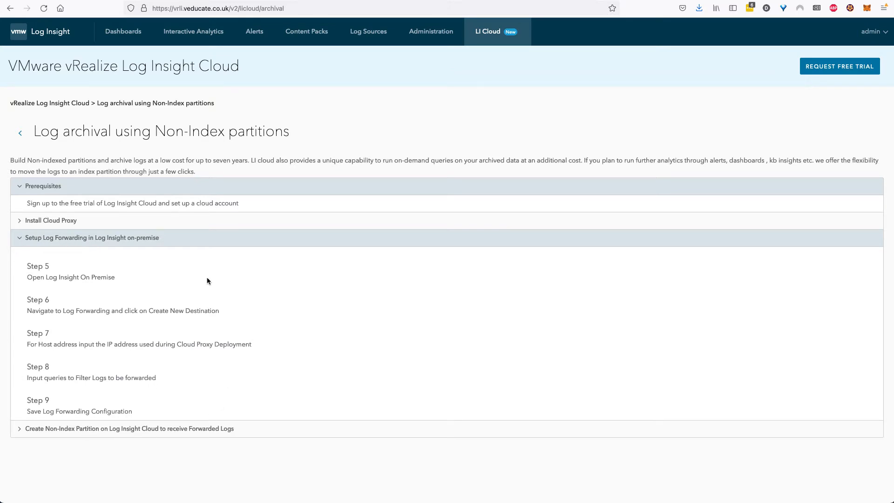
pyautogui.click(99, 434)
pyautogui.scroll(-3, 140, 435)
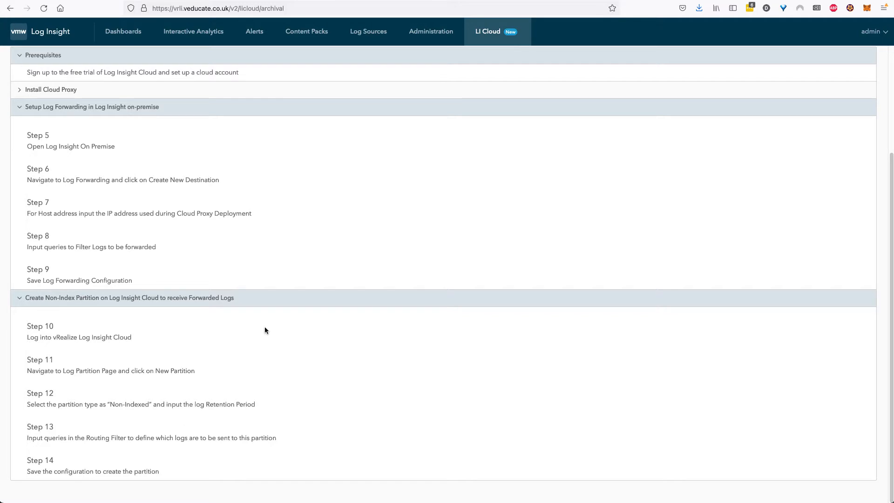
pyautogui.scroll(3, 276, 277)
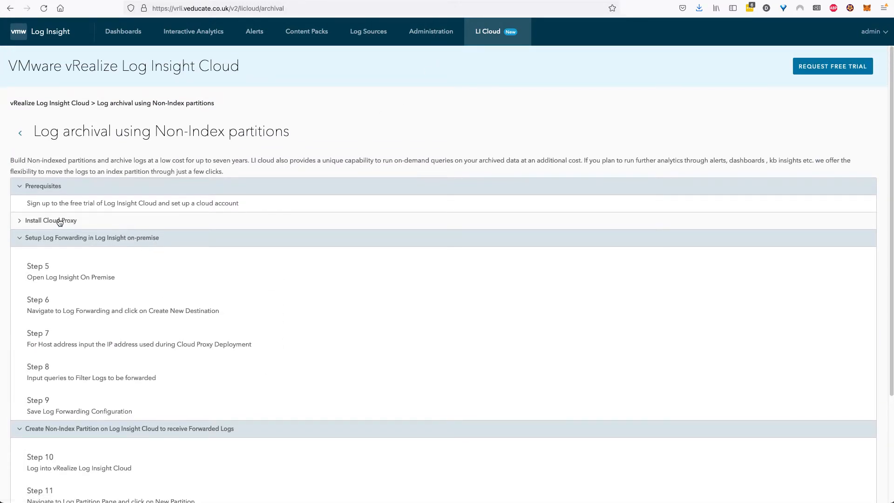
pyautogui.click(32, 221)
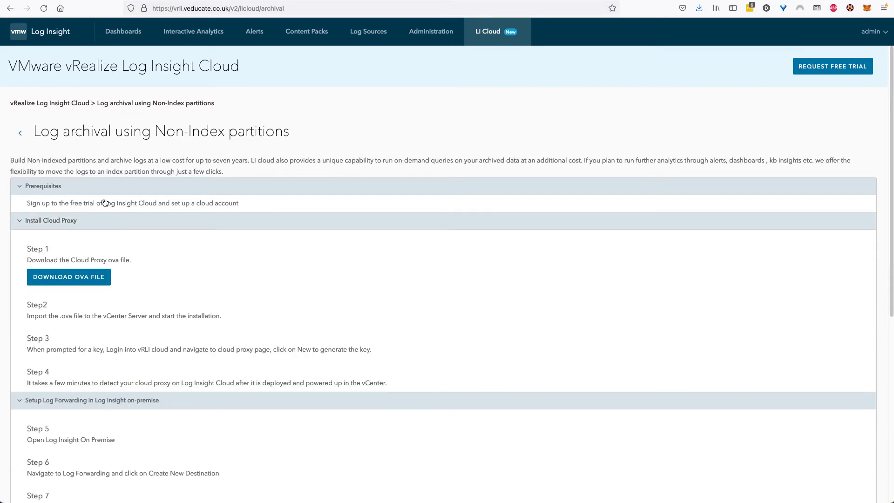
# Open the Log Forwarding destinations under the Log Management administration settings.
pyautogui.click(425, 37)
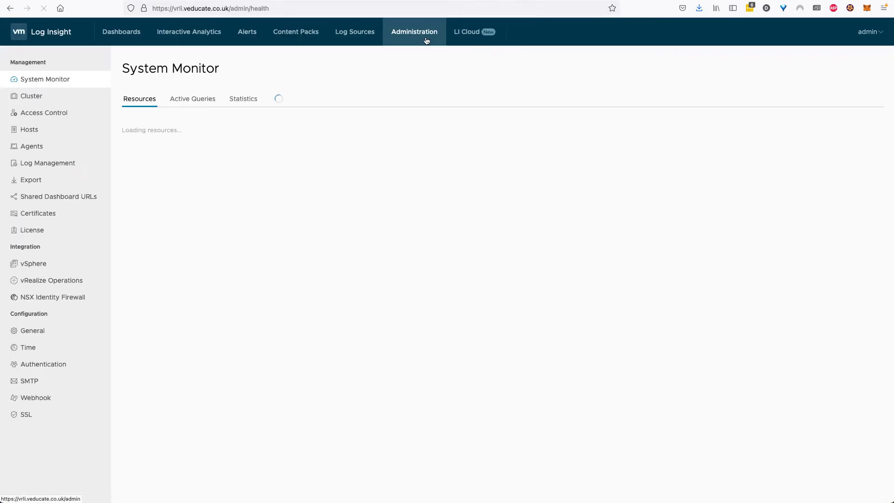
pyautogui.click(54, 169)
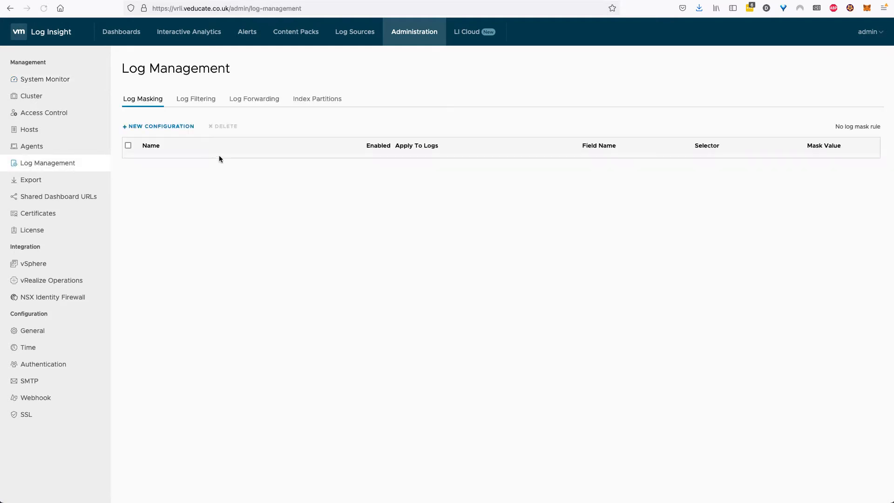
pyautogui.click(251, 101)
# Examine the host, protocol and tag options for a new forwarding destination, and close the form without saving.
pyautogui.click(166, 144)
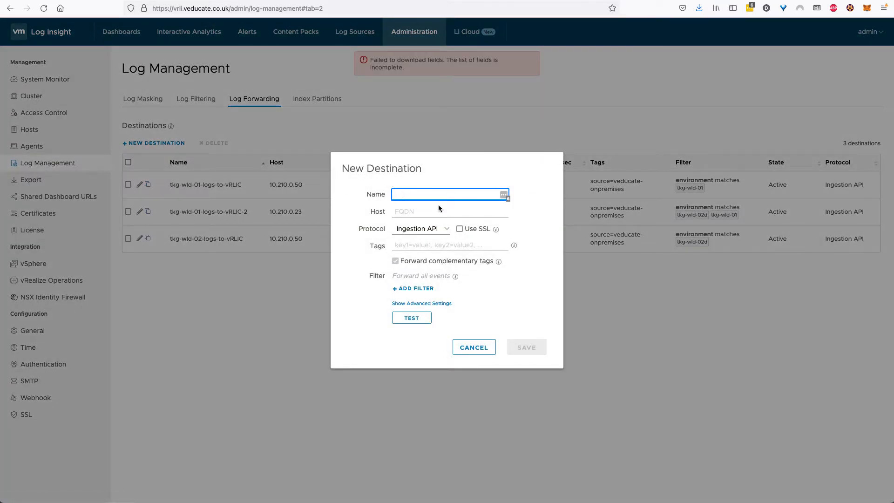
pyautogui.click(418, 211)
pyautogui.click(422, 228)
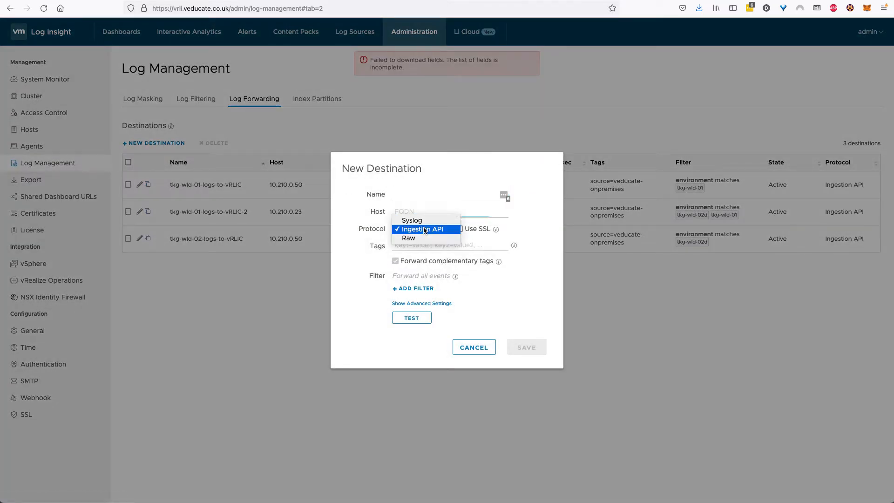
pyautogui.click(516, 230)
pyautogui.click(474, 246)
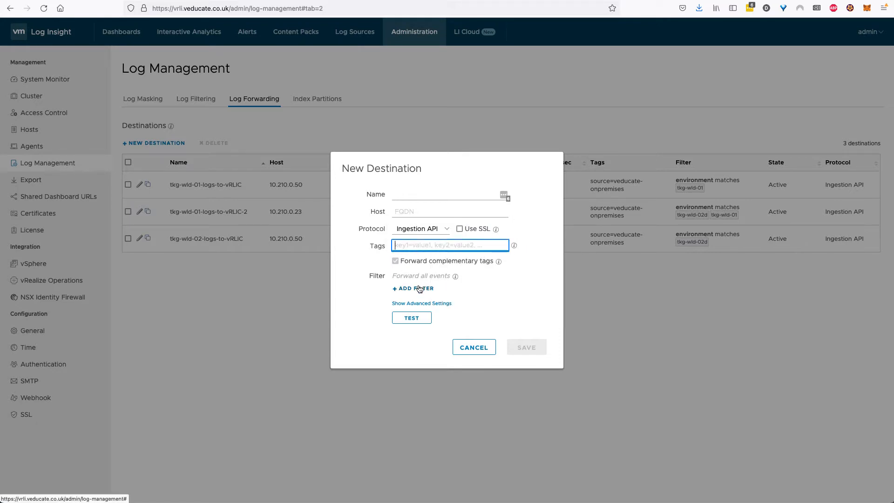
pyautogui.click(473, 347)
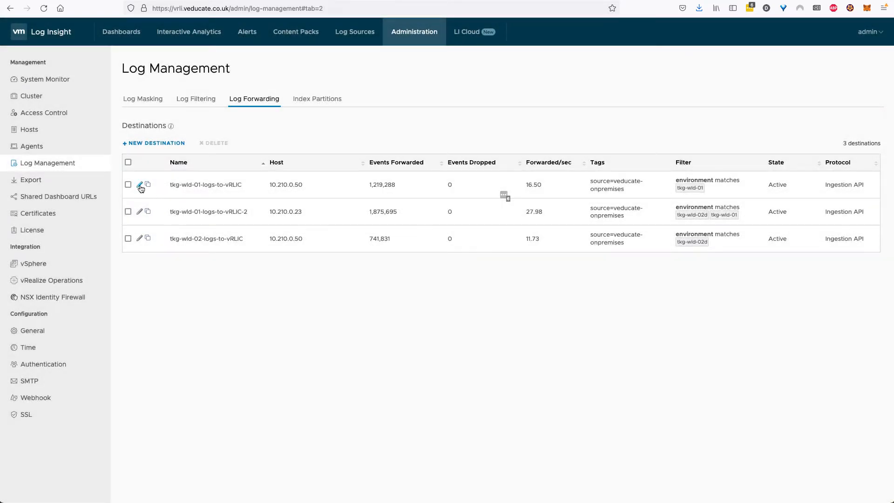
# Review the host, tags, filter and forwarding statistics of the tkg-wld-01-logs-to-vRLIC-2 destination without changing it.
pyautogui.click(140, 212)
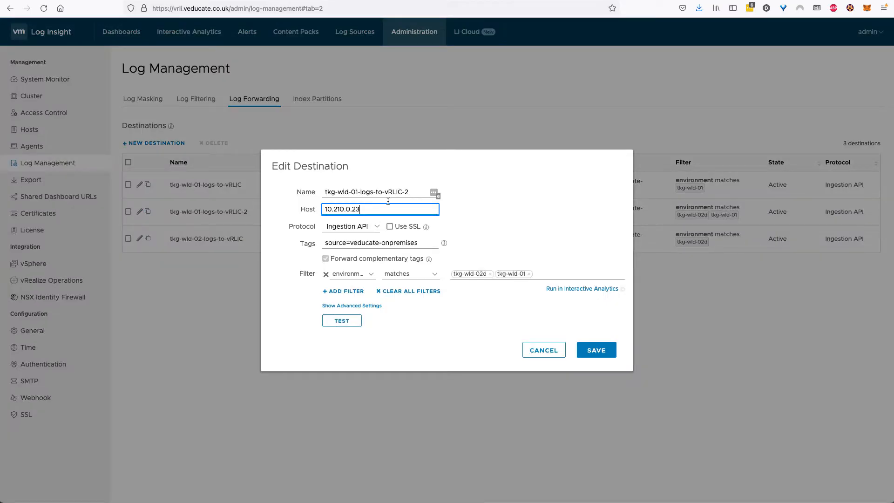
pyautogui.moveTo(360, 209); pyautogui.dragTo(326, 210)
pyautogui.moveTo(350, 242); pyautogui.dragTo(424, 241)
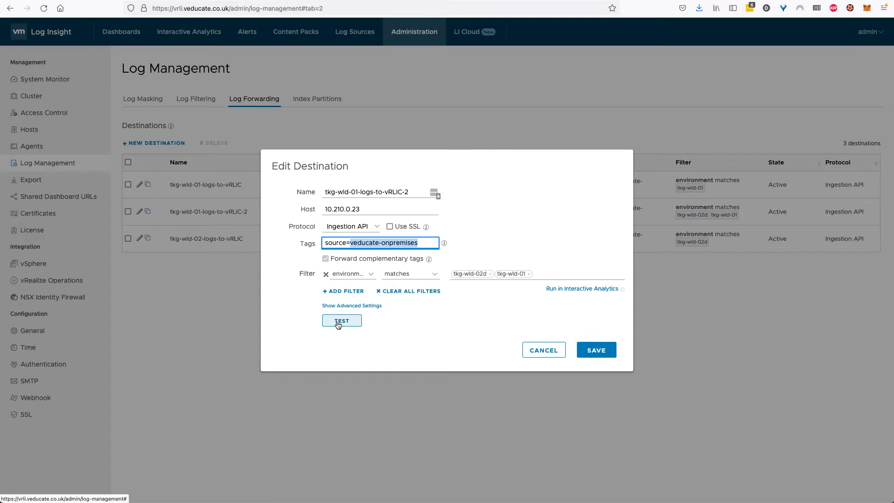
pyautogui.click(551, 353)
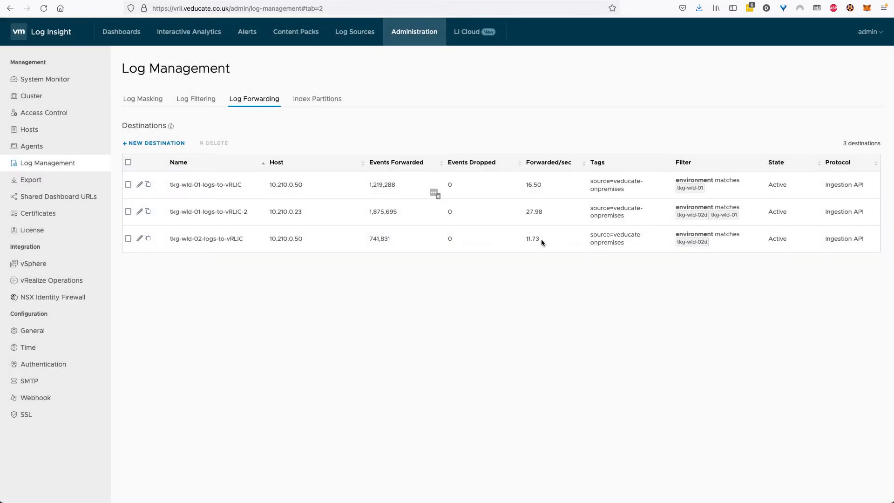
pyautogui.click(139, 212)
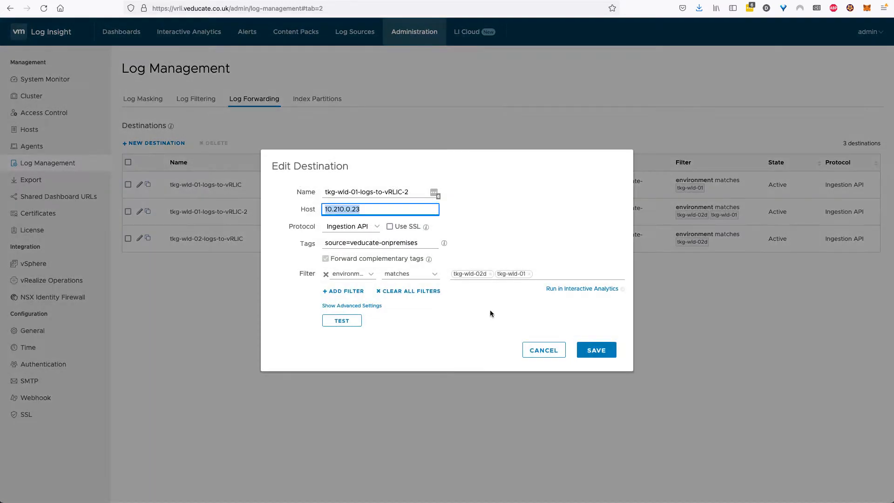
pyautogui.click(552, 354)
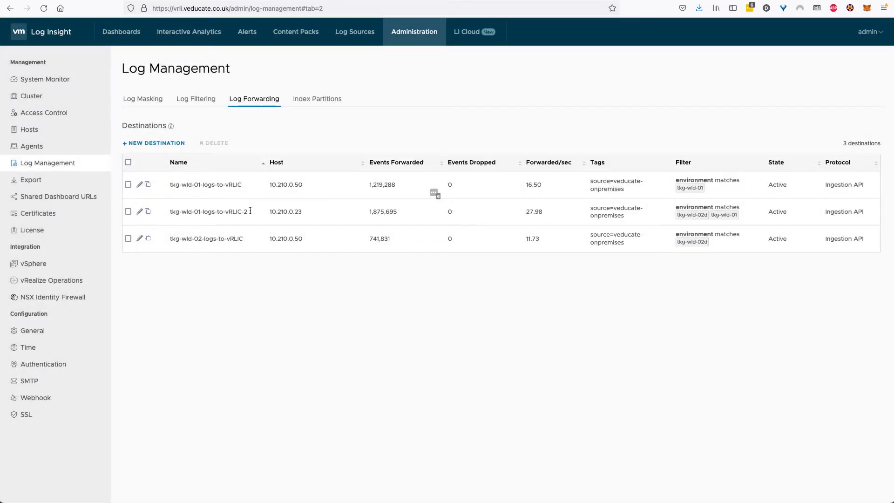
pyautogui.moveTo(415, 211); pyautogui.dragTo(536, 213)
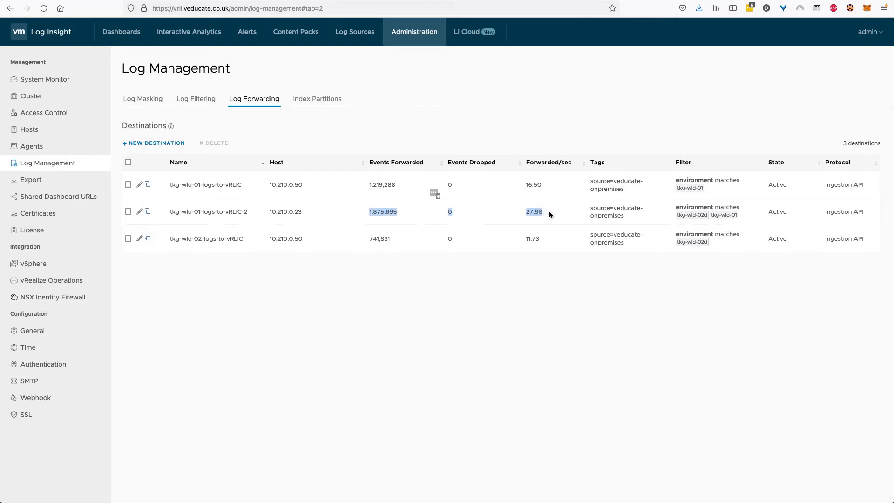
pyautogui.click(389, 141)
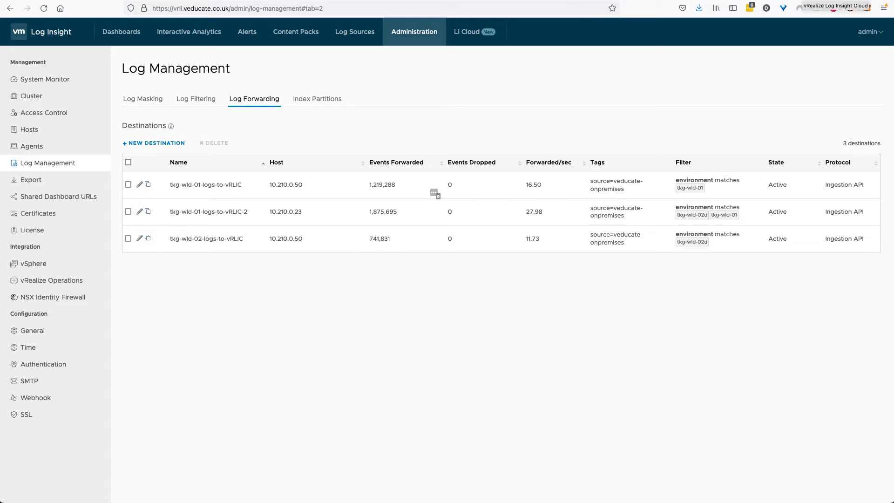
# Switch to Log Partitions in vRealize Log Insight Cloud and start a new partition named veducate-demo.
pyautogui.click(802, 1)
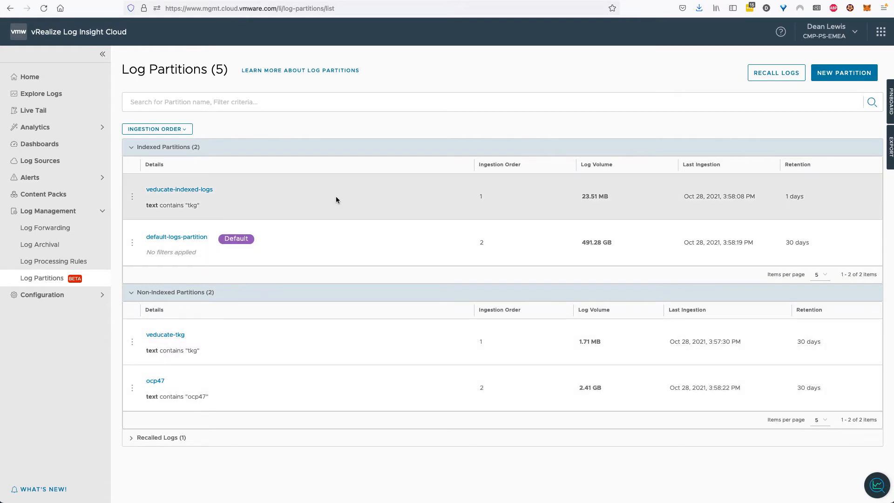
pyautogui.click(836, 80)
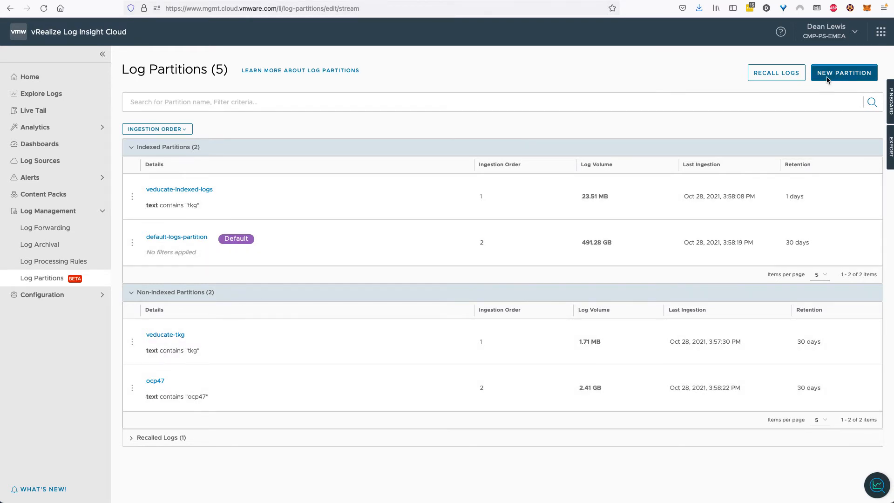
pyautogui.click(229, 73)
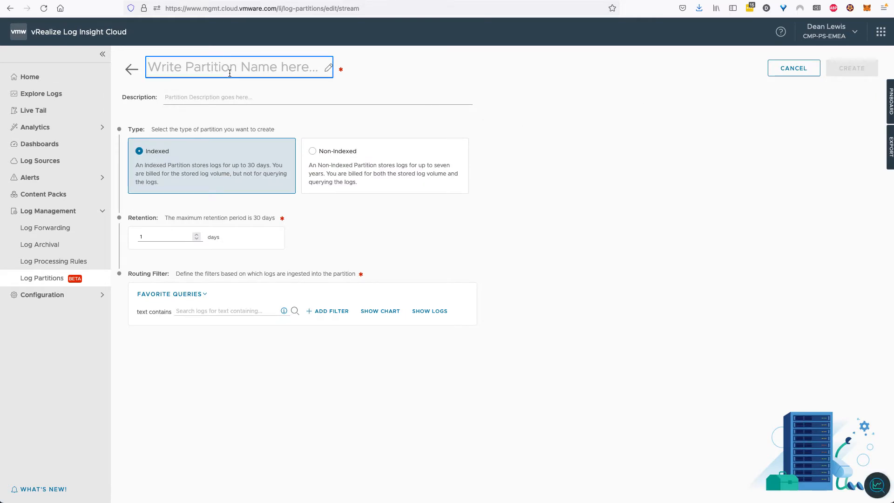
pyautogui.write('veducate-demo')
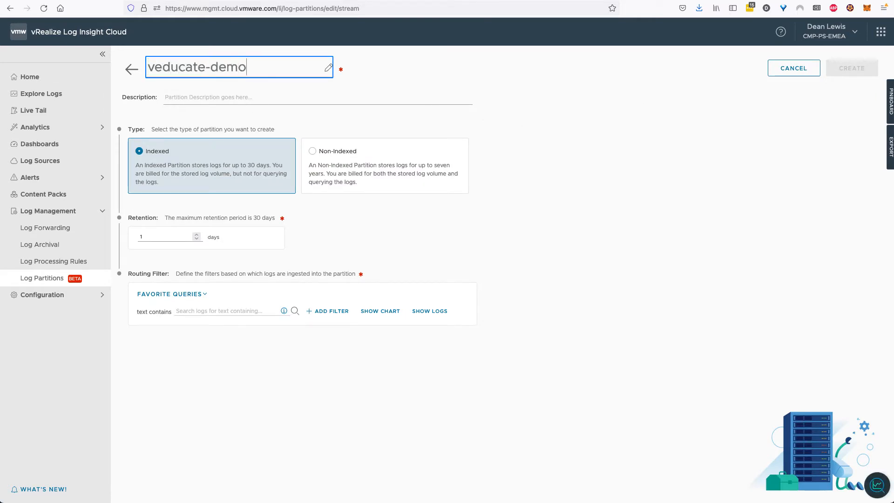
pyautogui.press('Tab')
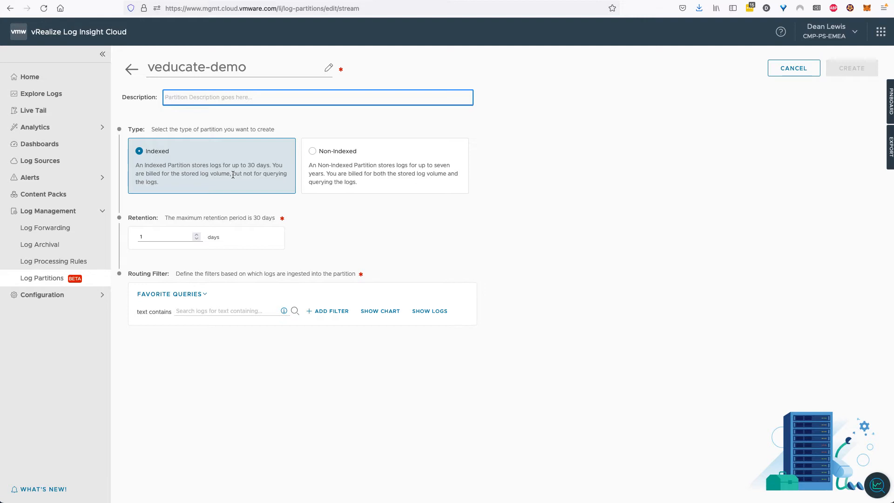
# Make the partition Non-Indexed and set its retention to 999 days.
pyautogui.click(320, 154)
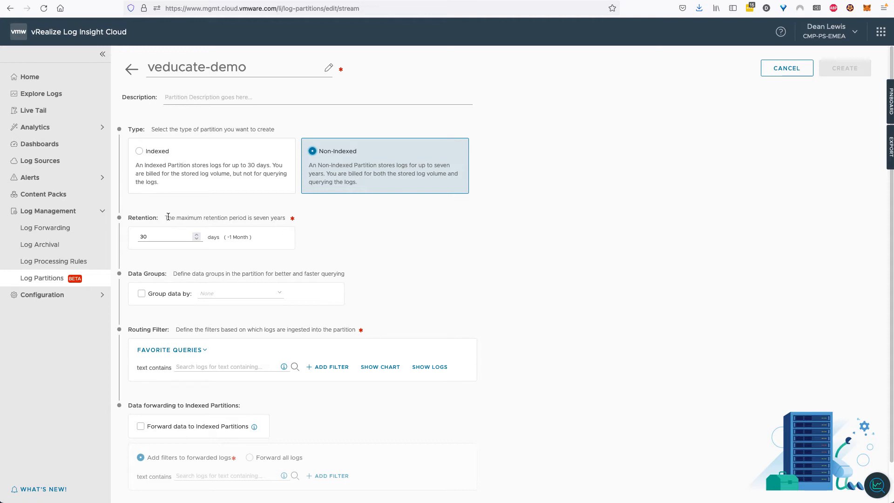
pyautogui.moveTo(168, 217); pyautogui.dragTo(282, 220)
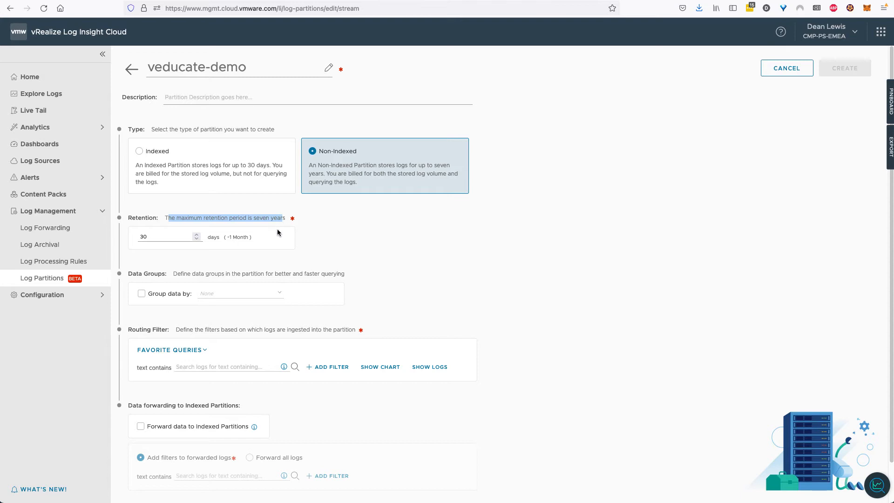
pyautogui.doubleClick(174, 238)
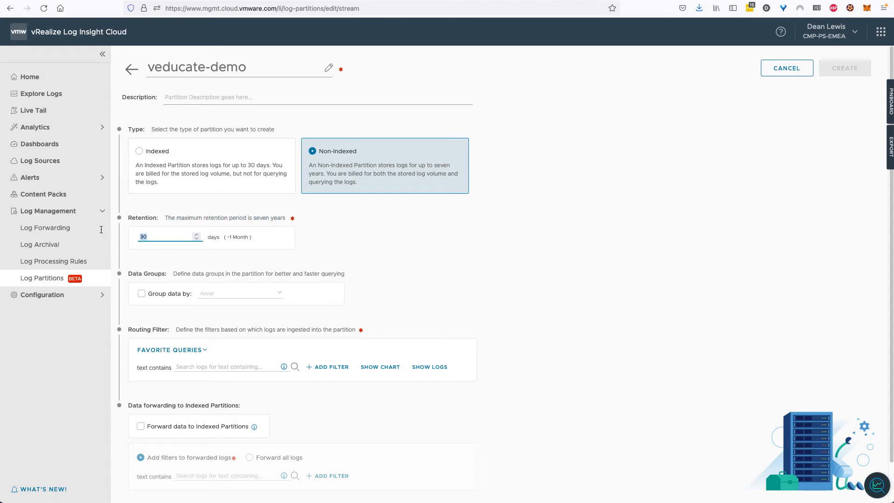
pyautogui.write('999')
# Examine the fields available for grouping the partition's data, and leave data grouping disabled.
pyautogui.scroll(-2, 190, 164)
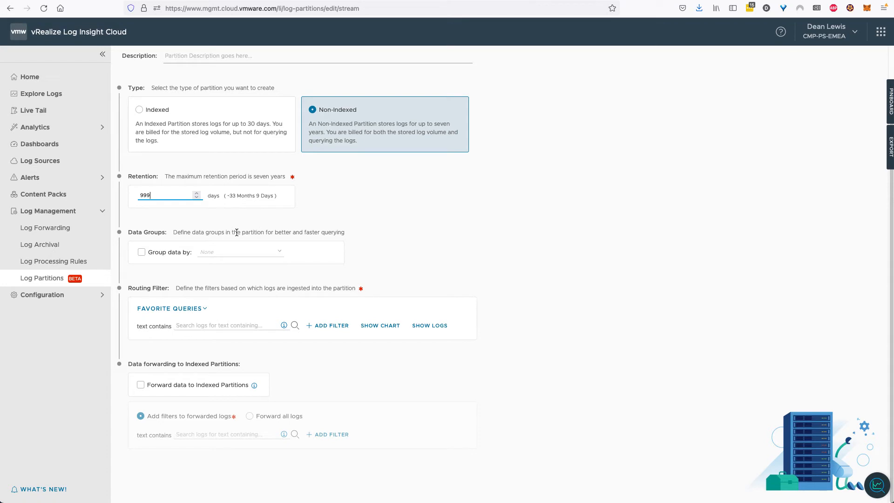
pyautogui.click(142, 254)
pyautogui.click(237, 253)
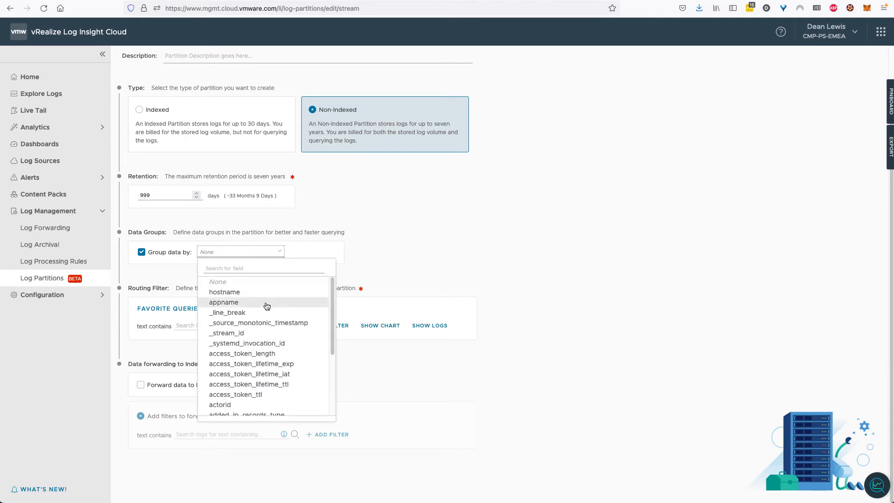
pyautogui.scroll(-4, 269, 305)
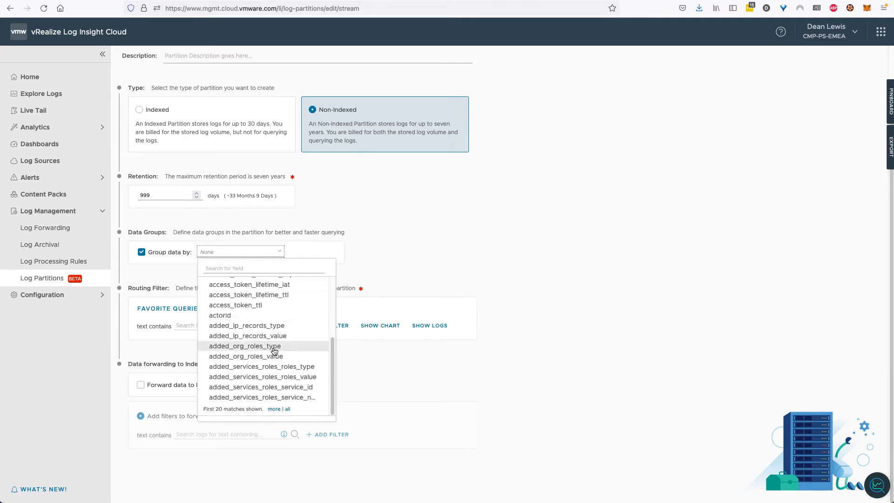
pyautogui.click(173, 254)
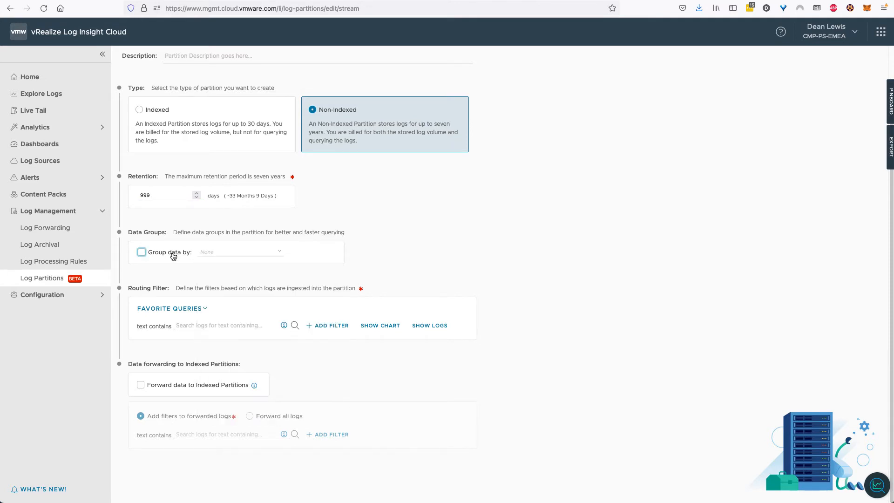
# Check the favorite queries and the additional filter row offered for the routing filter, and clear the extra filter again.
pyautogui.click(204, 314)
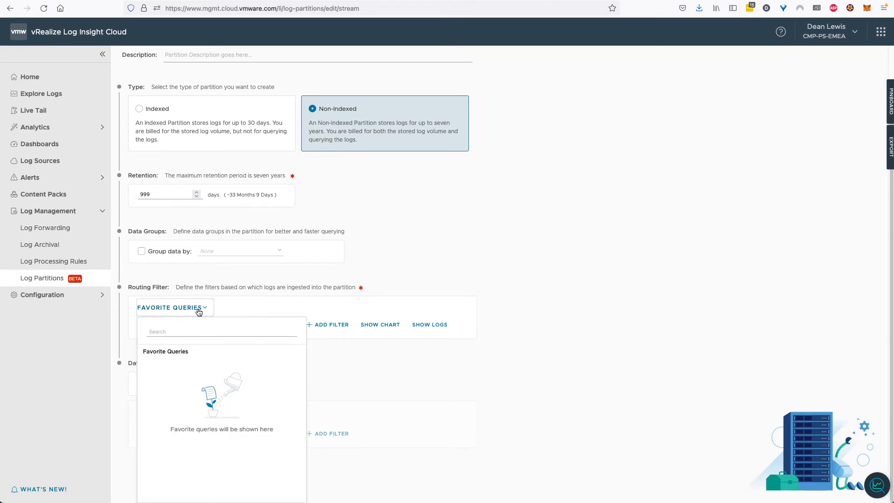
pyautogui.click(199, 312)
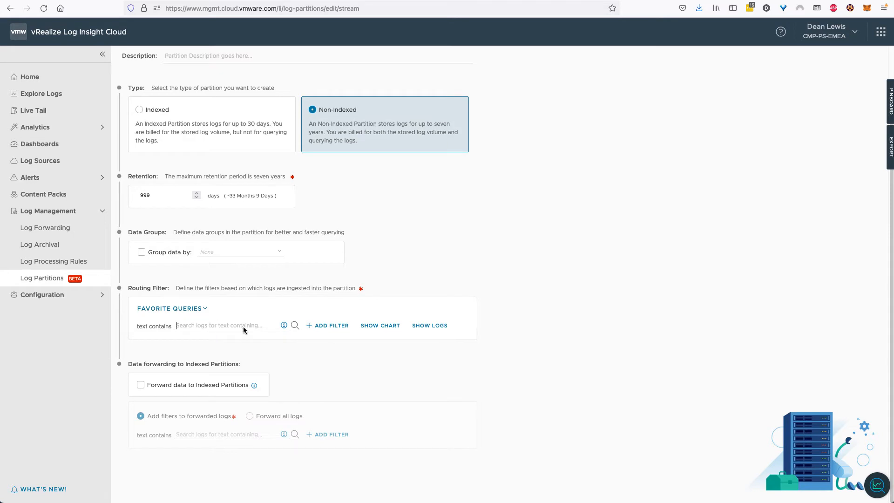
pyautogui.moveTo(287, 327)
pyautogui.click(331, 326)
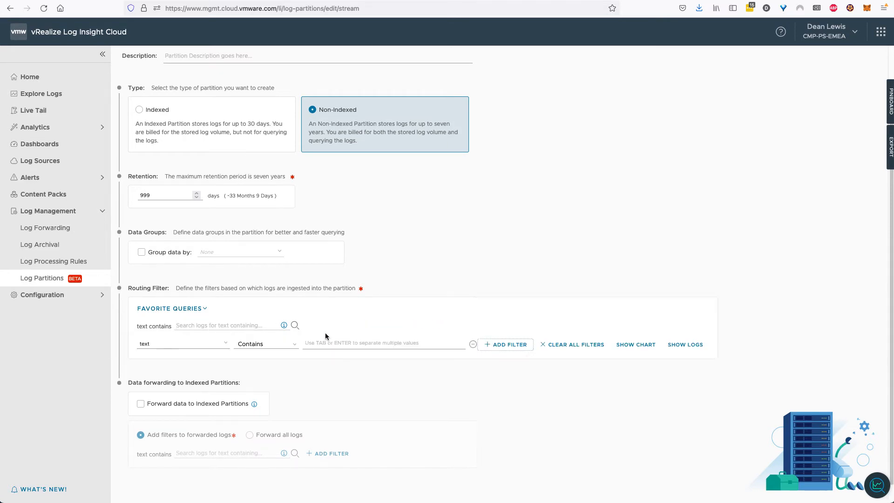
pyautogui.click(571, 344)
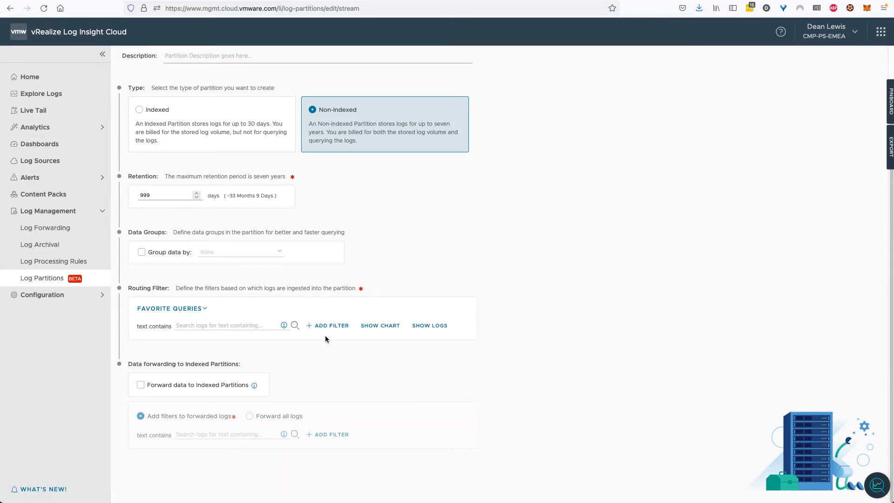
# Set the routing filter to text containing esxi, and show its preview chart and logs.
pyautogui.click(232, 326)
pyautogui.write('esxi')
pyautogui.press('Return')
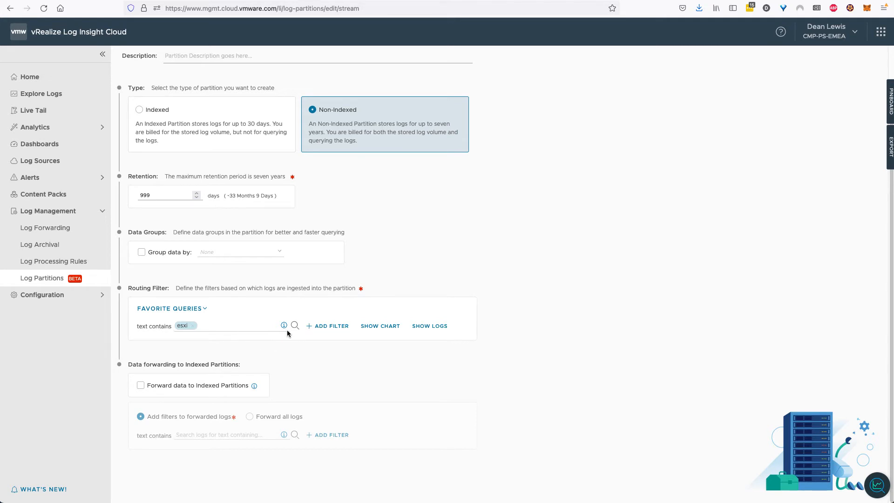
pyautogui.click(390, 327)
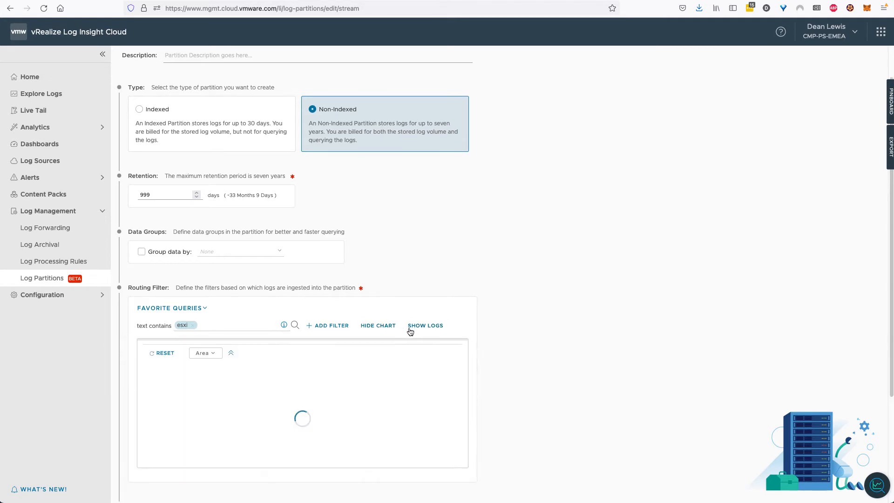
pyautogui.scroll(-5, 410, 332)
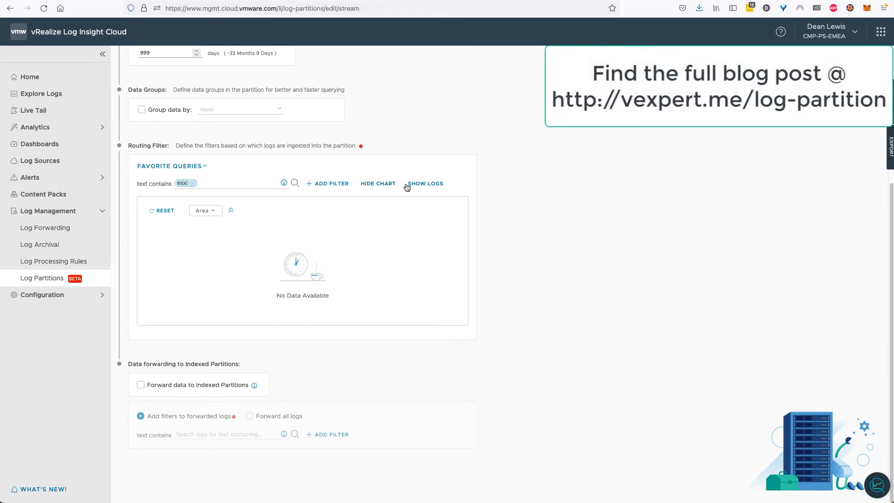
pyautogui.click(407, 185)
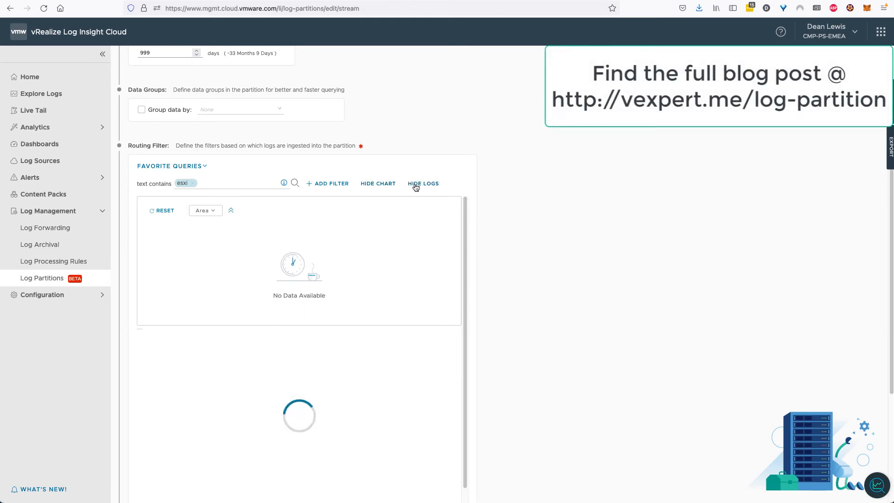
# Replace the routing filter text with "192.168." and review the matching log entries in the preview.
pyautogui.click(193, 184)
pyautogui.write('192.168')
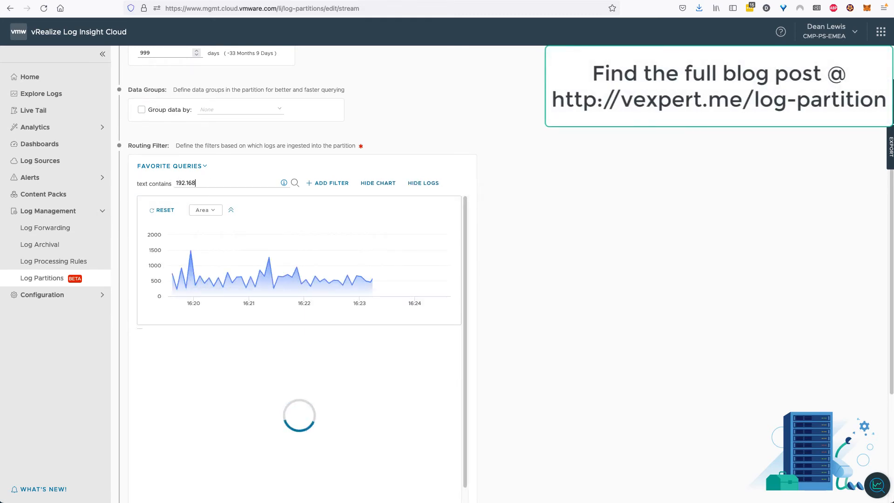
pyautogui.write('.')
pyautogui.press('Return')
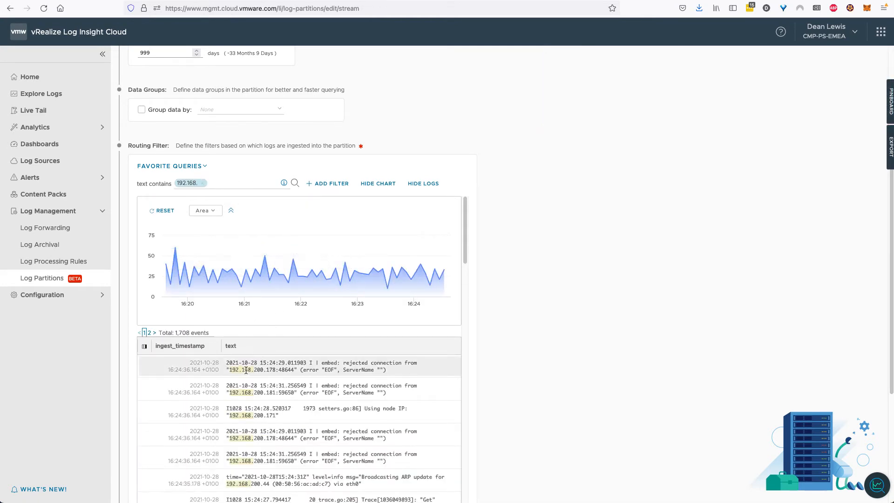
pyautogui.scroll(-10, 246, 370)
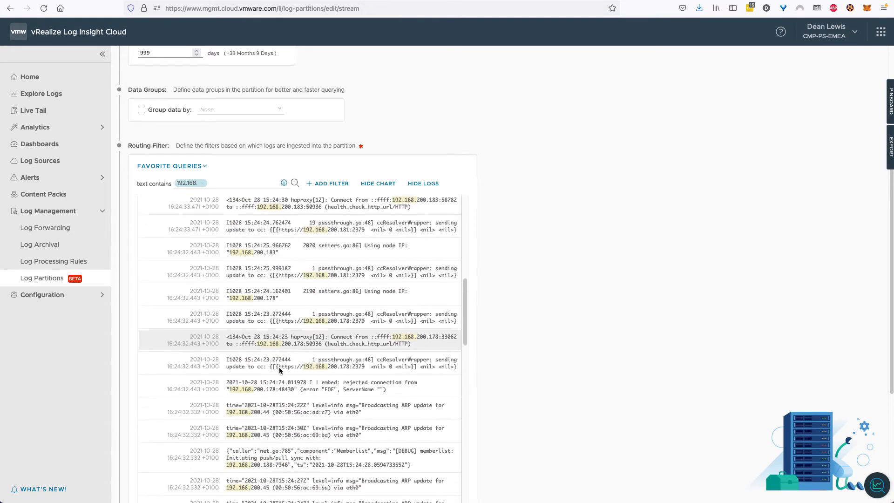
pyautogui.scroll(-10, 279, 370)
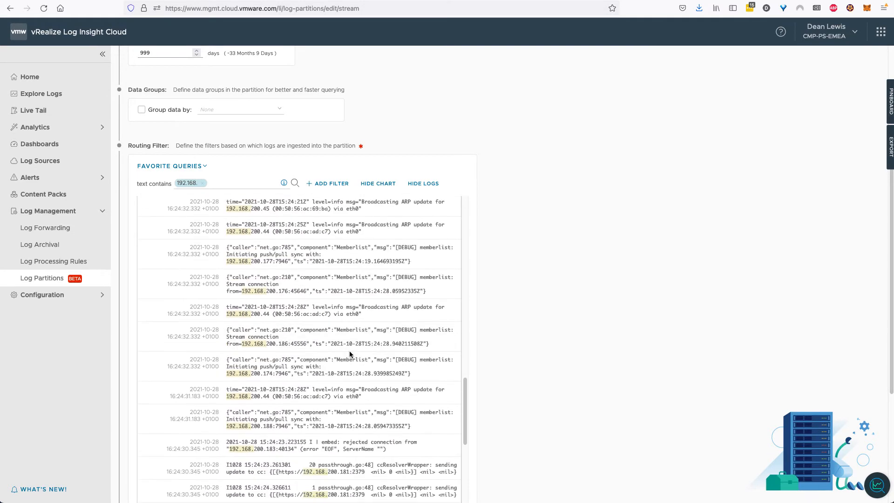
pyautogui.scroll(-5, 350, 352)
pyautogui.scroll(-4, 527, 348)
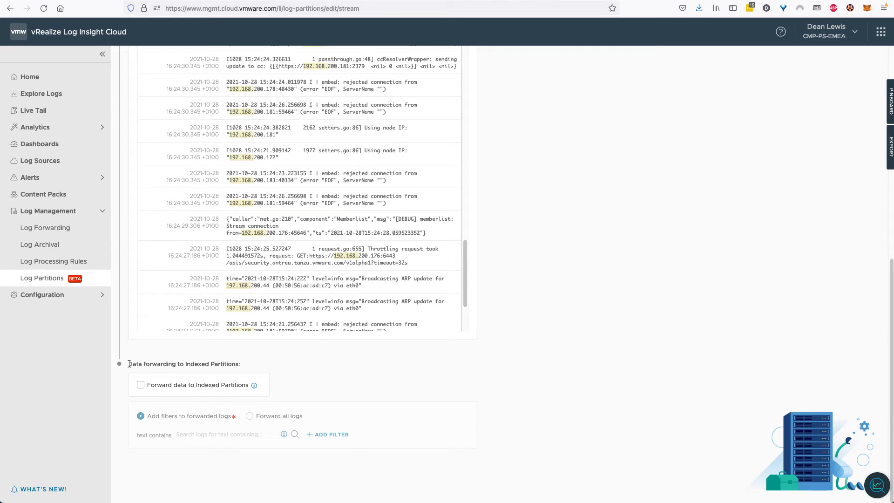
# Enable data forwarding to Indexed Partitions, filtered to logs whose text contains 192.168.200.44.
pyautogui.moveTo(128, 363); pyautogui.dragTo(240, 365)
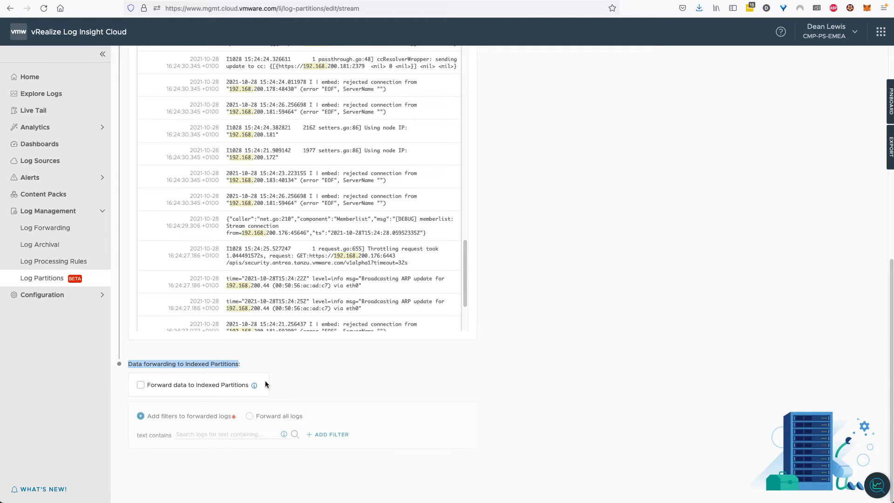
pyautogui.click(235, 385)
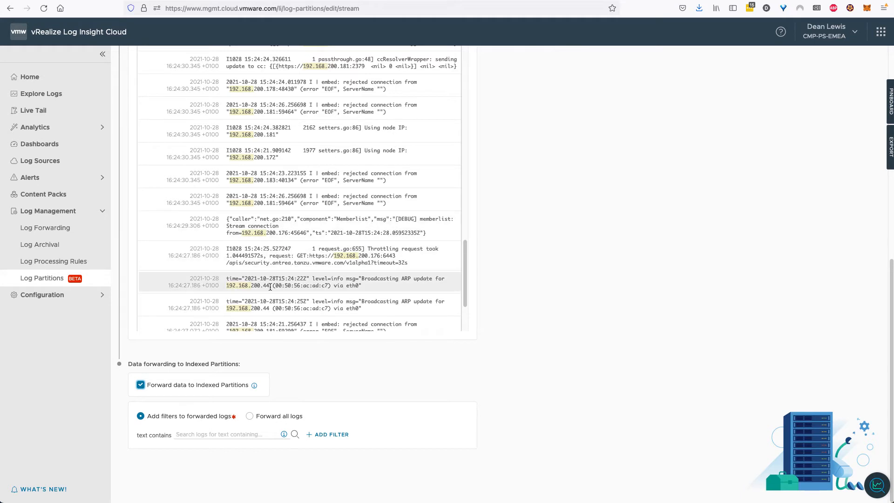
pyautogui.moveTo(269, 285); pyautogui.dragTo(237, 285)
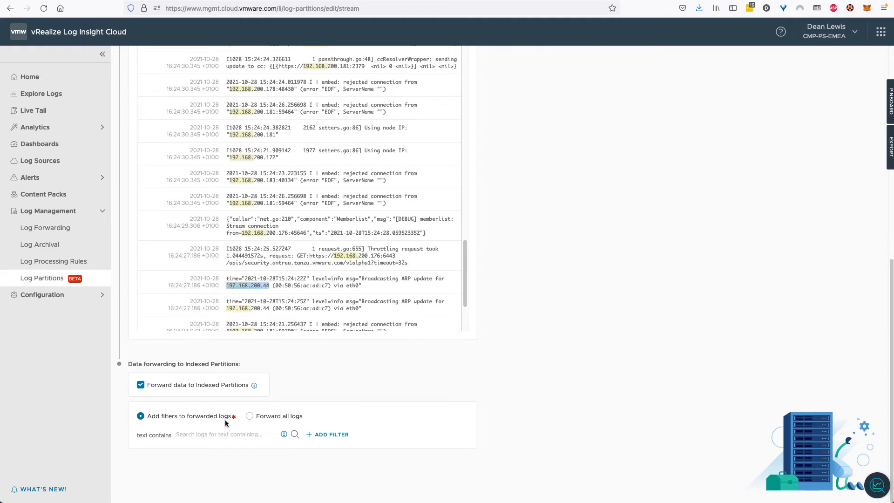
pyautogui.click(221, 432)
pyautogui.write('192.168.200.44')
pyautogui.press('Return')
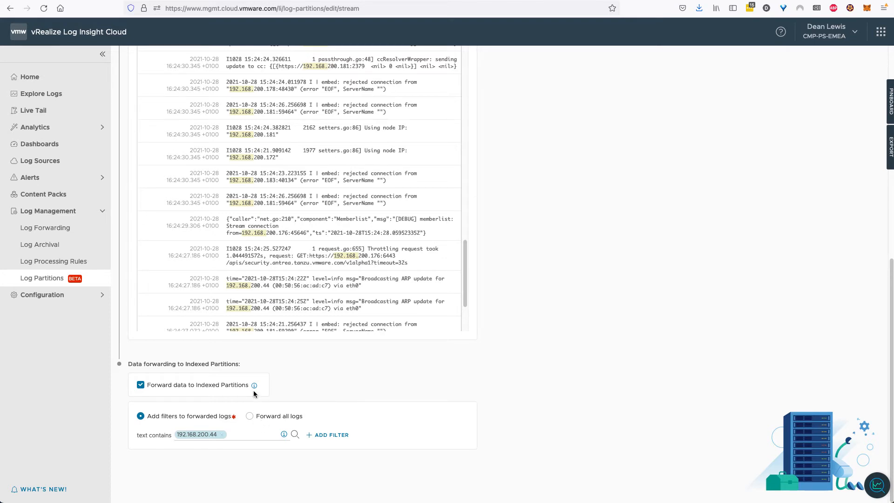
# Check the information on forwarding to Indexed Partitions, and discard the veducate-demo partition without creating it.
pyautogui.moveTo(254, 390)
pyautogui.scroll(8, 597, 314)
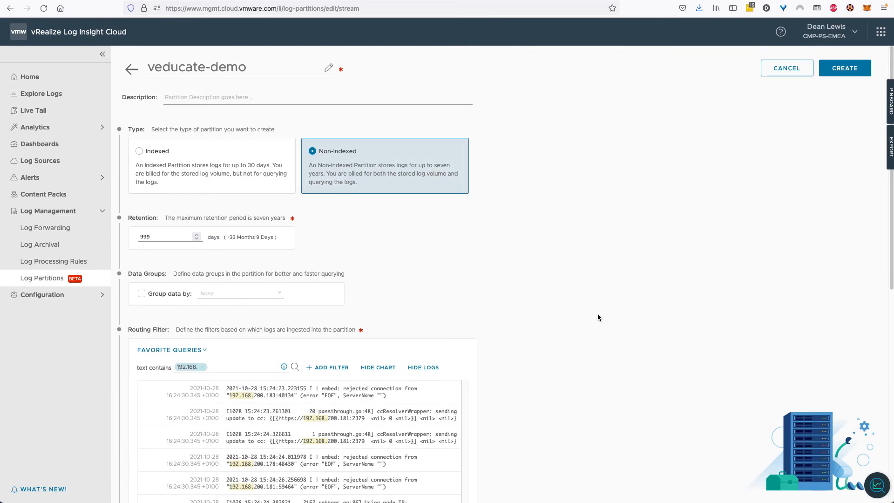
pyautogui.click(785, 69)
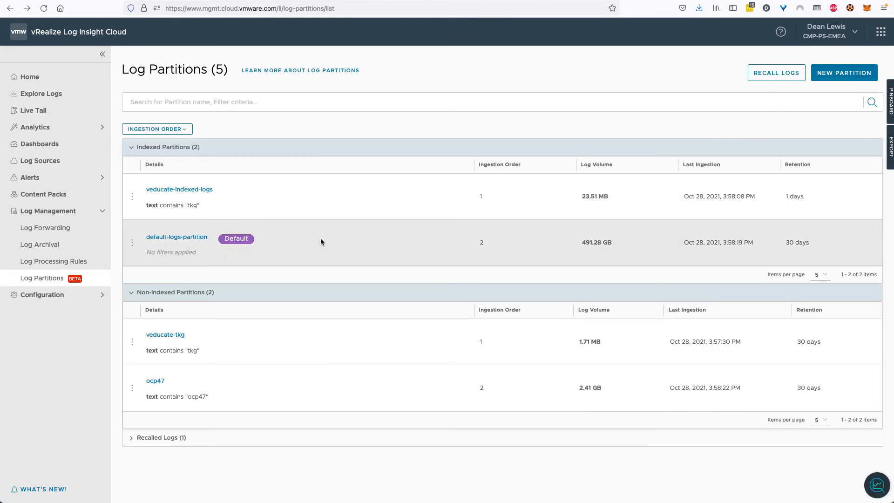
# Review the retention, data grouping, routing filter and forwarding settings of the veducate-tkg partition without changing them.
pyautogui.moveTo(168, 341)
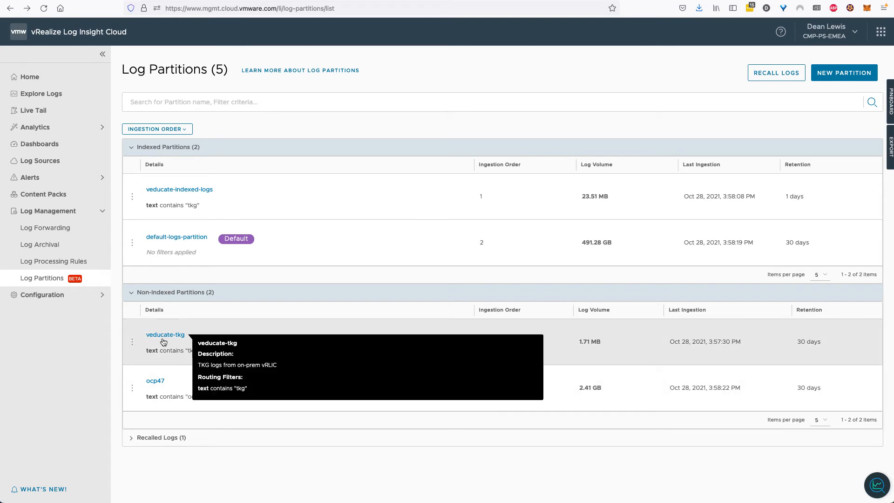
pyautogui.click(132, 342)
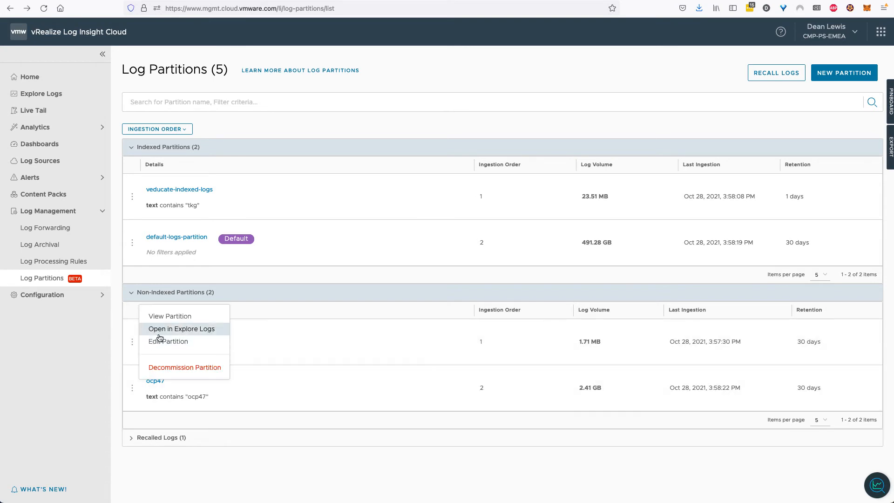
pyautogui.click(176, 347)
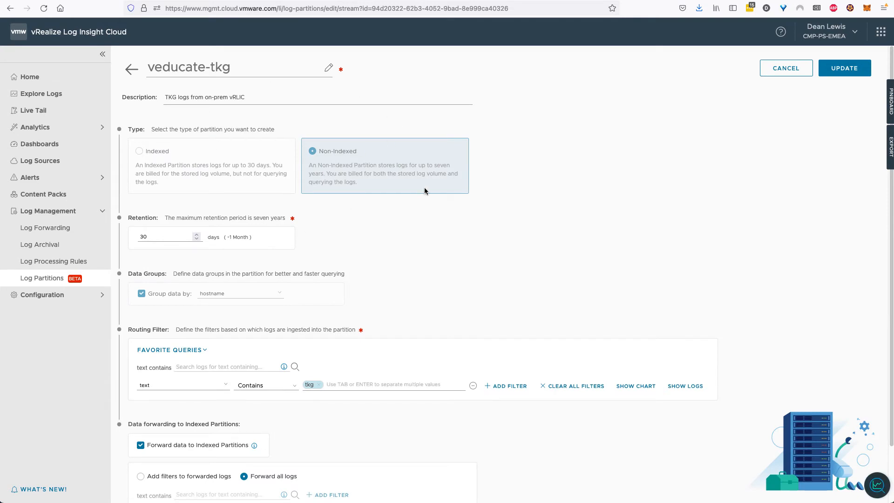
pyautogui.scroll(-2, 348, 247)
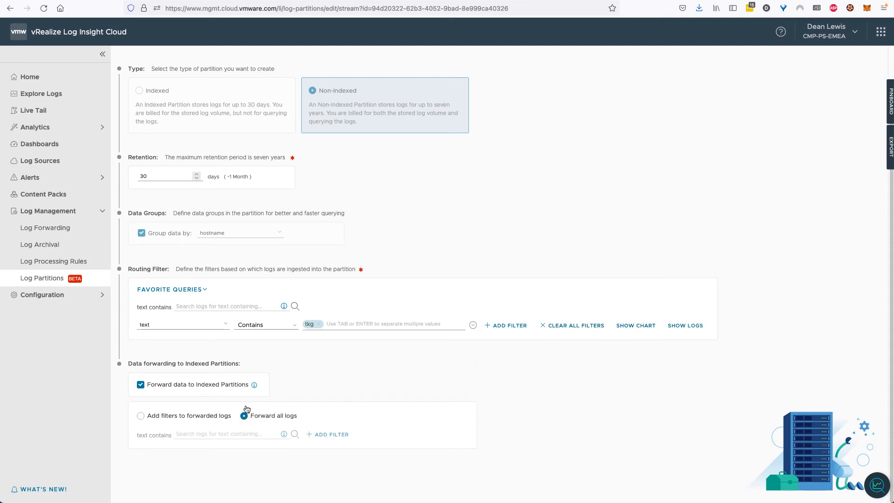
pyautogui.scroll(2, 260, 275)
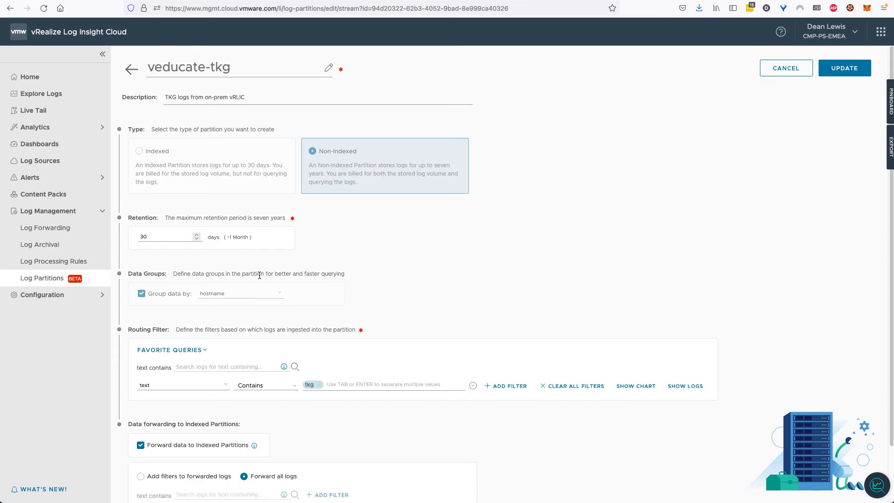
pyautogui.click(785, 70)
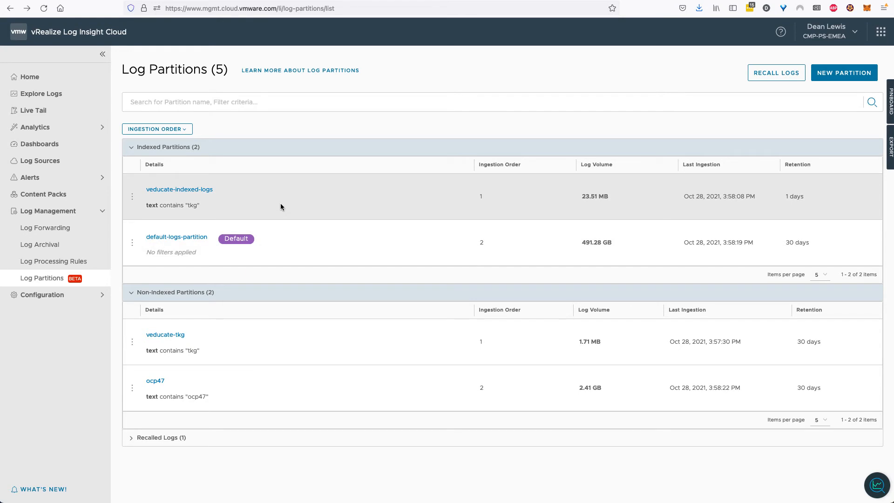
# Examine the ingestion order options and compare the routing filters and retention of the indexed partitions.
pyautogui.click(166, 129)
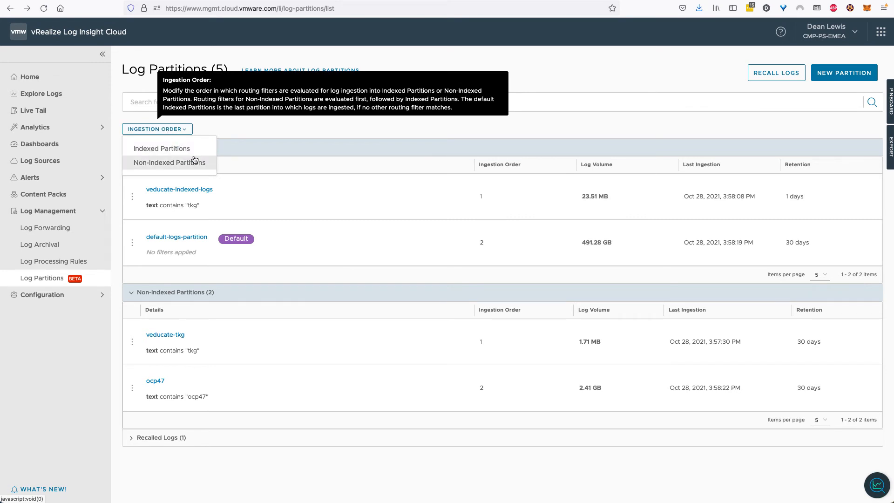
pyautogui.click(423, 118)
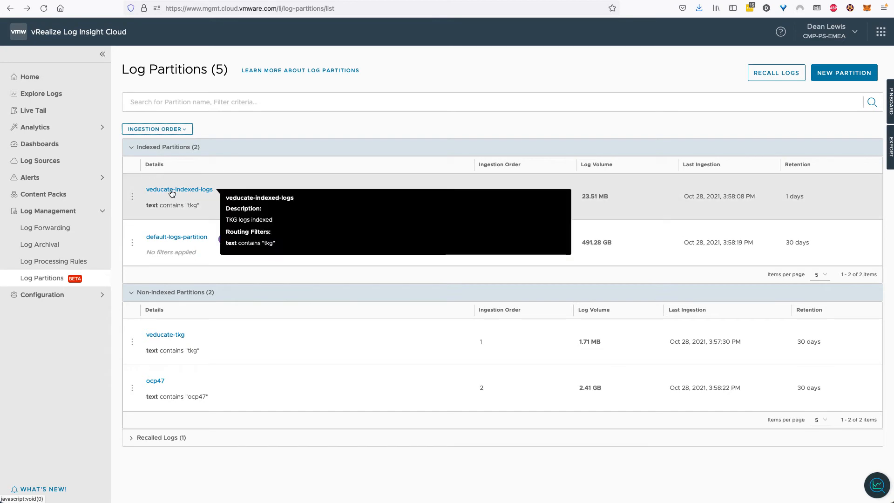
pyautogui.doubleClick(192, 205)
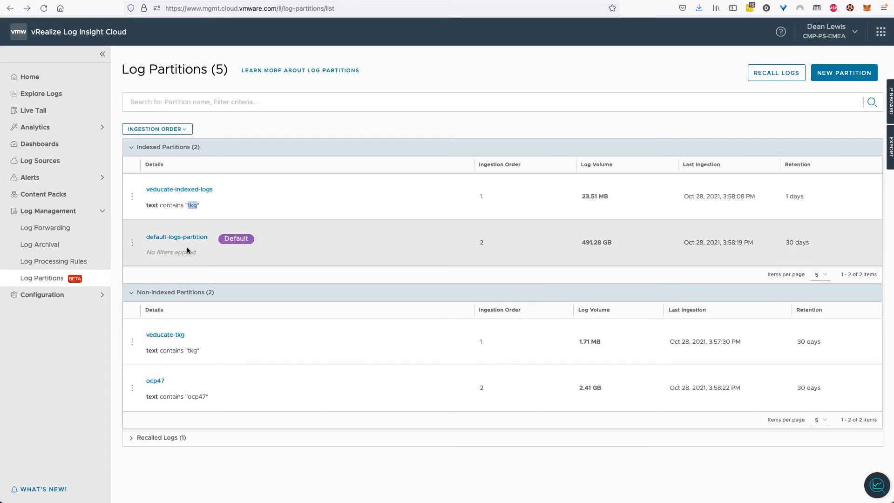
pyautogui.moveTo(209, 239); pyautogui.dragTo(145, 243)
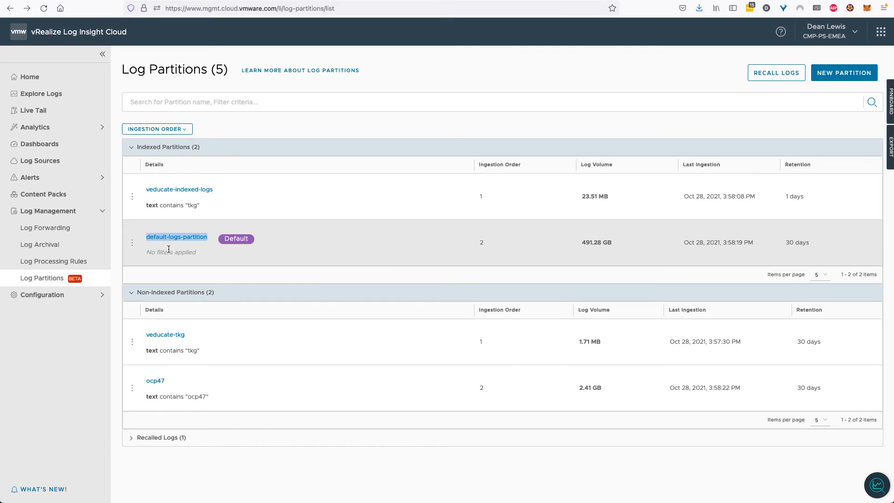
pyautogui.click(132, 196)
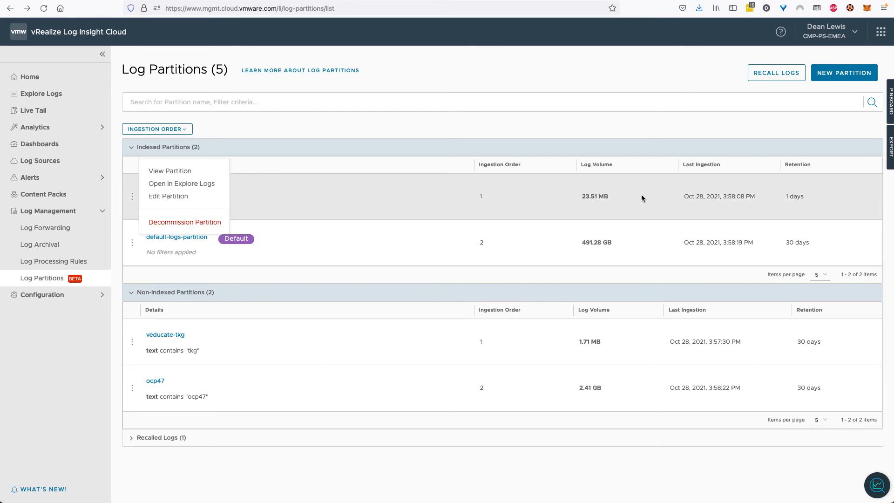
pyautogui.moveTo(790, 199)
pyautogui.mouseDown()
pyautogui.moveTo(804, 196)
pyautogui.moveTo(785, 196)
pyautogui.mouseUp()
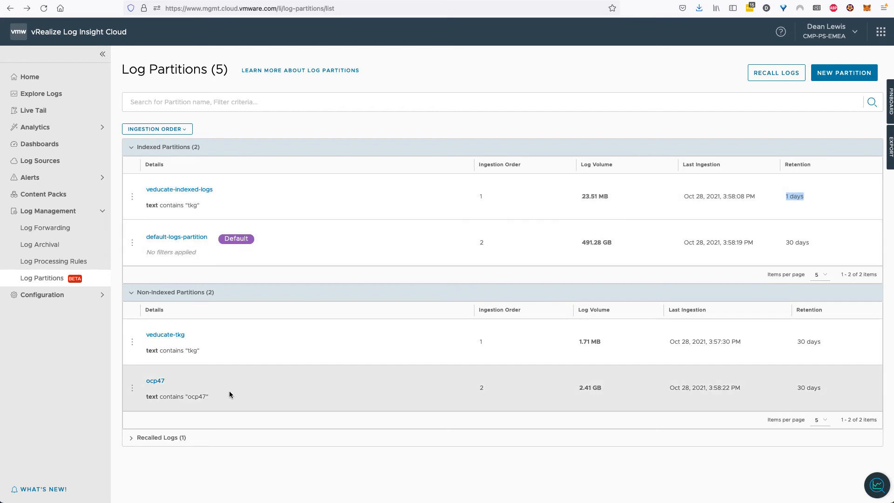
# Open the ocp47 non-indexed partition's details and examine the logs matching its routing filter over the last 5 minutes.
pyautogui.moveTo(153, 389)
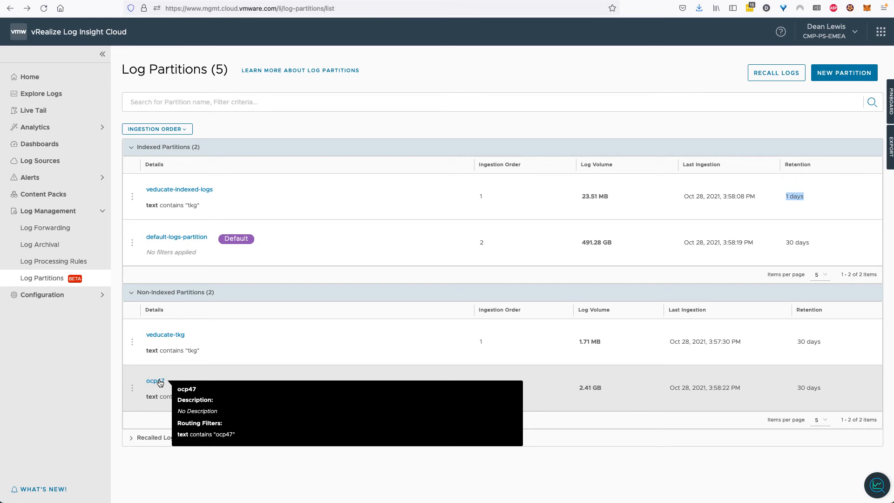
pyautogui.click(158, 381)
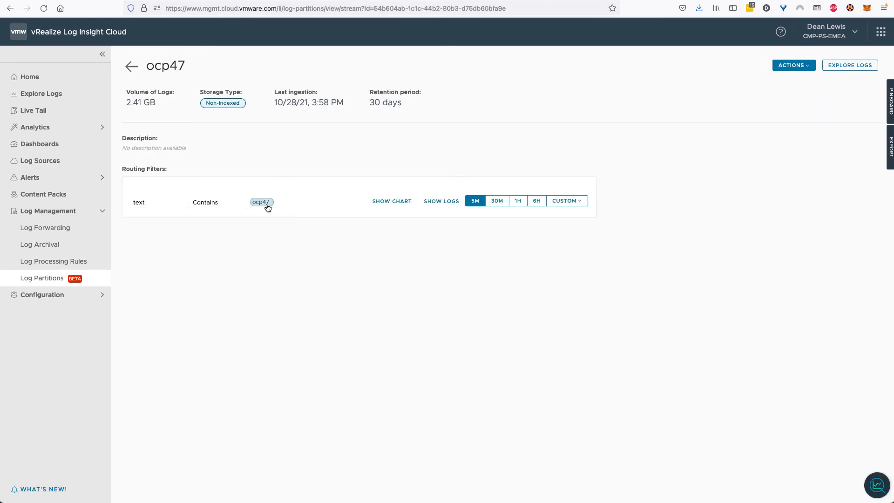
pyautogui.click(448, 203)
pyautogui.scroll(-10, 417, 265)
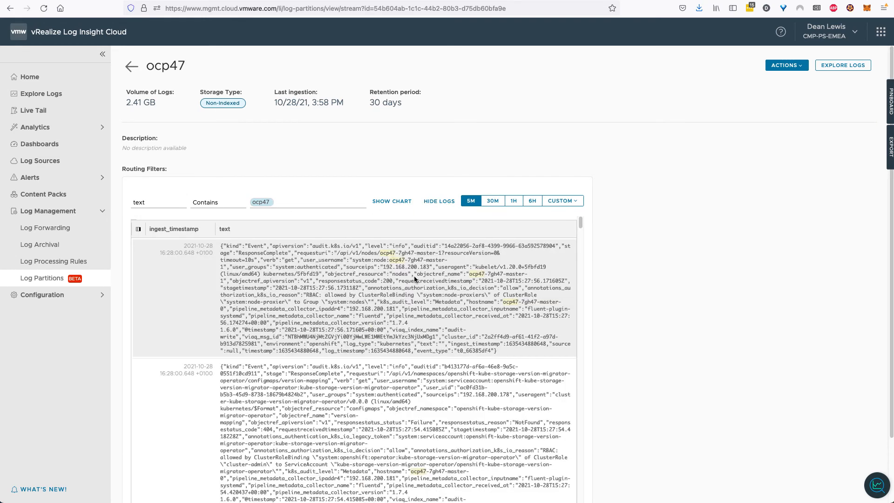
pyautogui.scroll(-2, 428, 298)
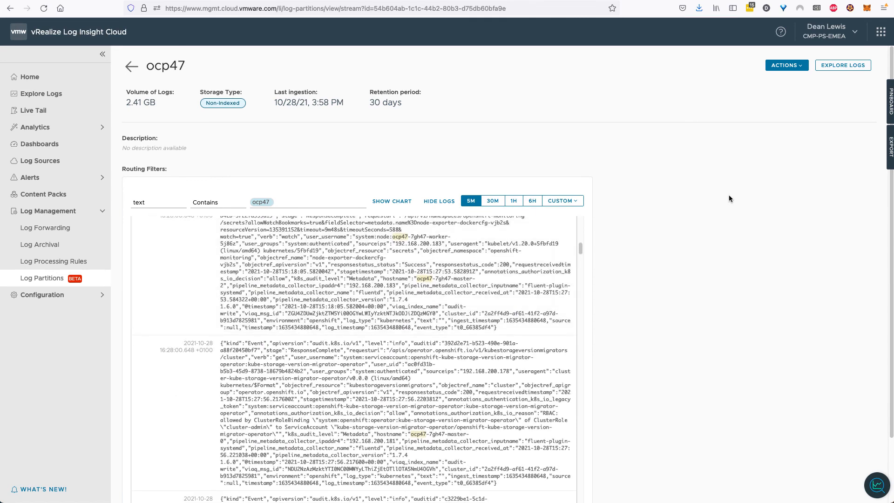
# Explore the ocp47 partition's logs, check its routing filter in the partition selection, and run the query on that partition.
pyautogui.click(844, 67)
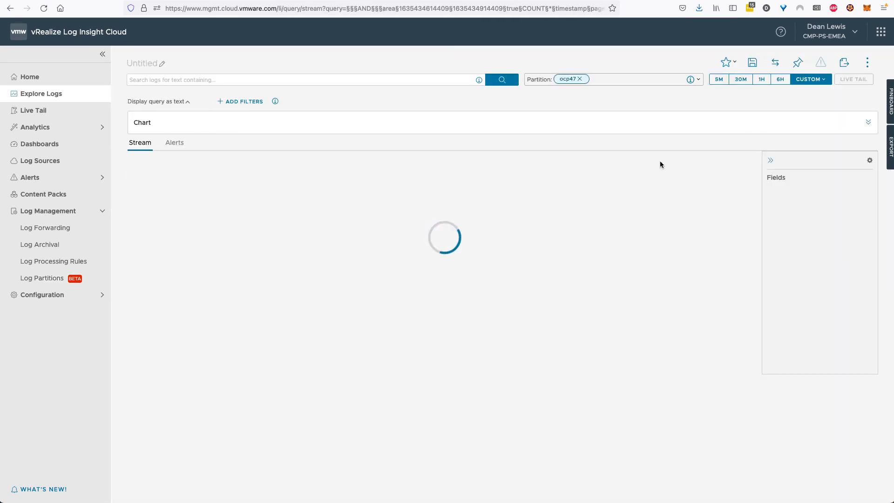
pyautogui.click(601, 84)
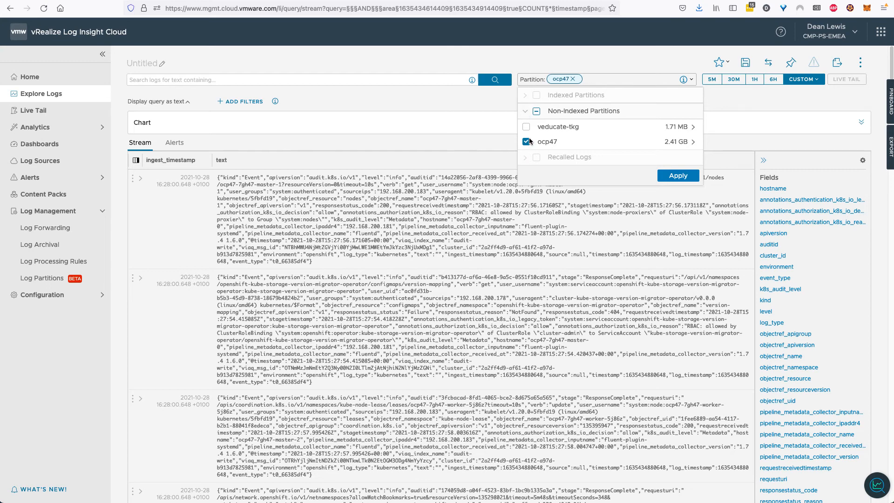
pyautogui.click(693, 142)
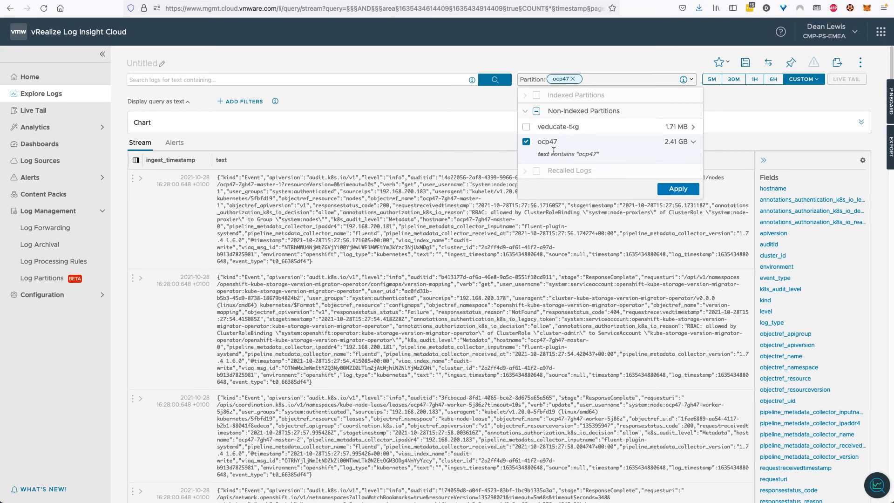
pyautogui.moveTo(538, 153); pyautogui.dragTo(591, 155)
pyautogui.click(676, 190)
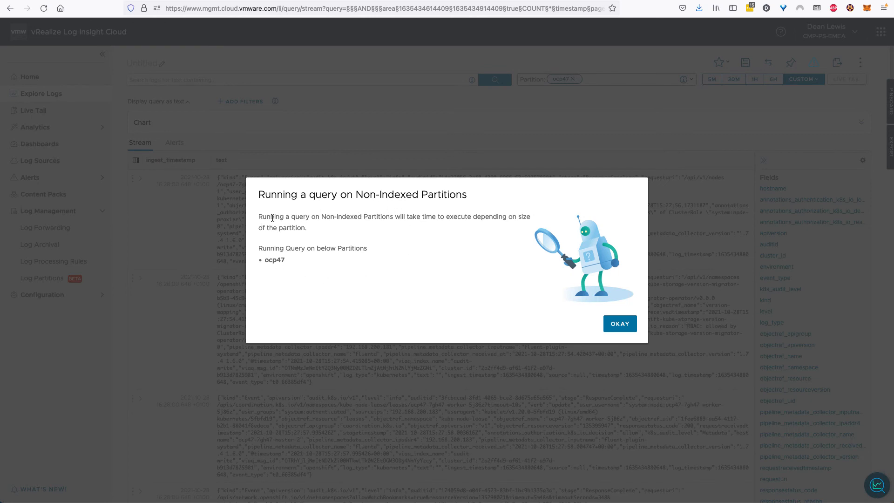
pyautogui.moveTo(258, 217); pyautogui.dragTo(469, 227)
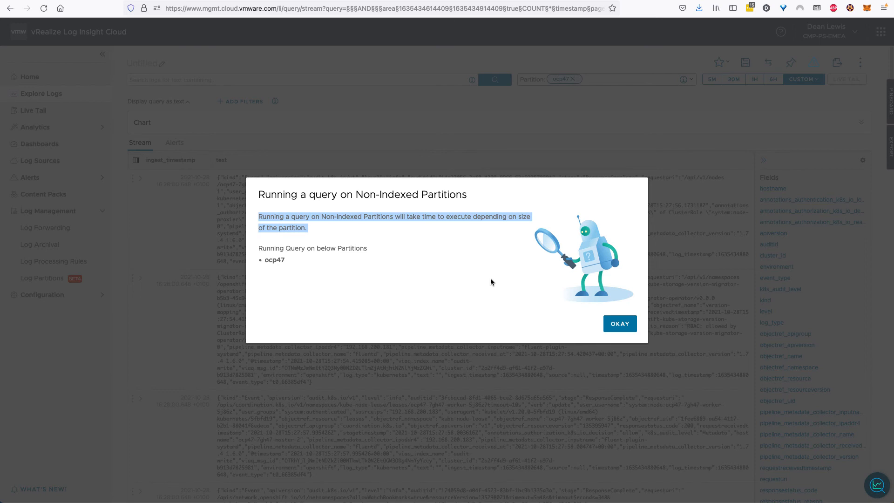
pyautogui.click(619, 324)
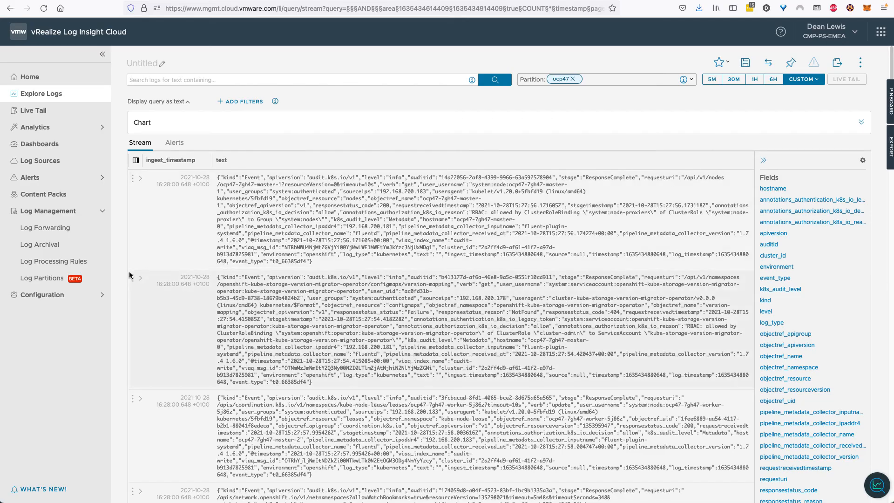
# Start a log recall configuration from the partitions list and select ocp47 as its non-indexed partition.
pyautogui.click(58, 279)
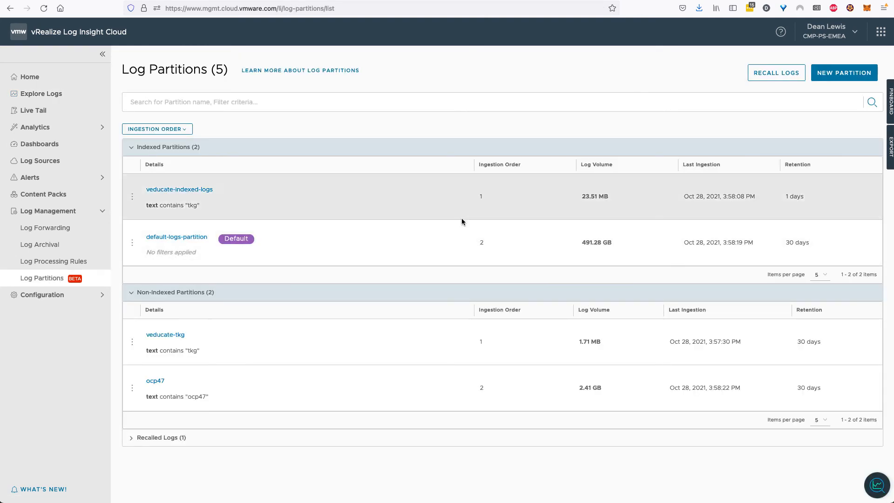
pyautogui.click(780, 75)
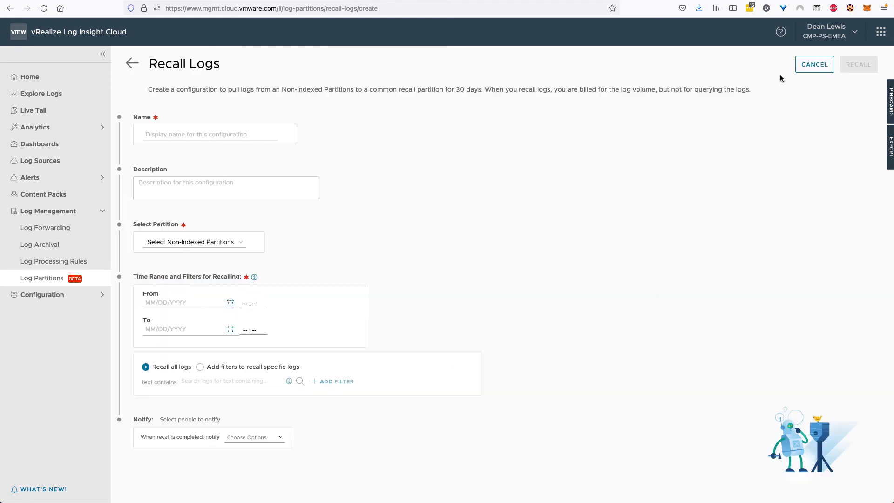
pyautogui.click(217, 135)
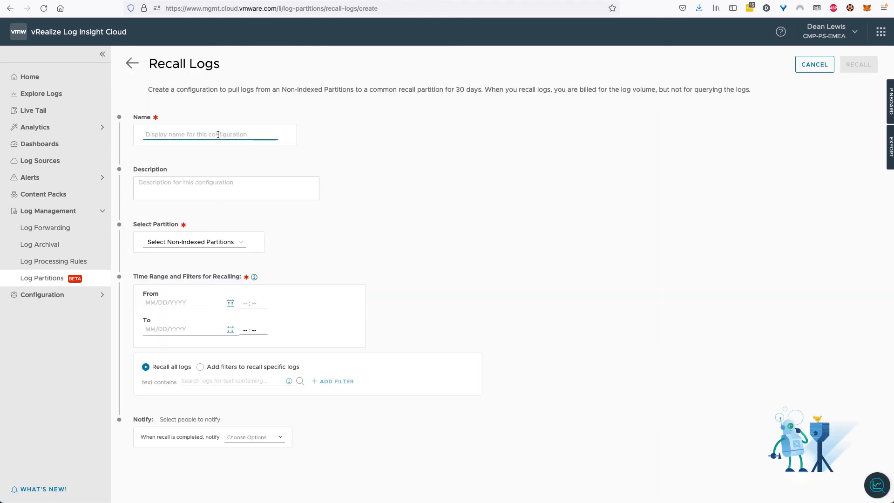
pyautogui.click(206, 190)
pyautogui.click(215, 242)
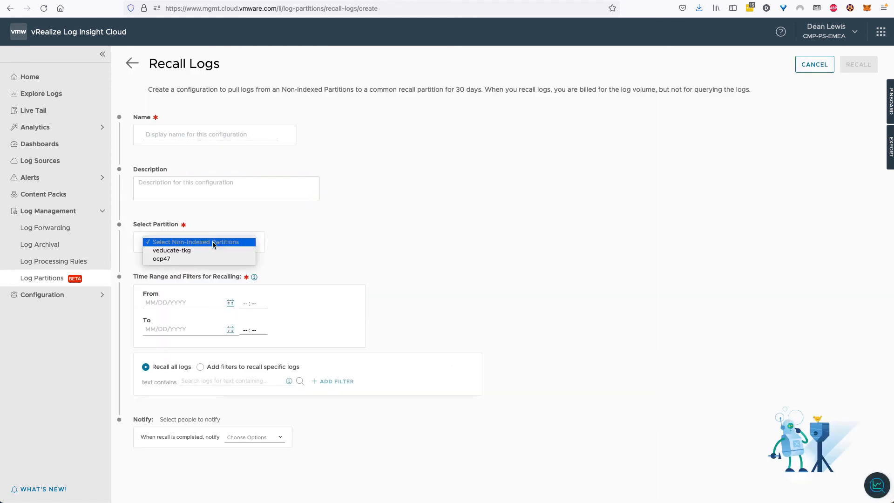
pyautogui.click(208, 260)
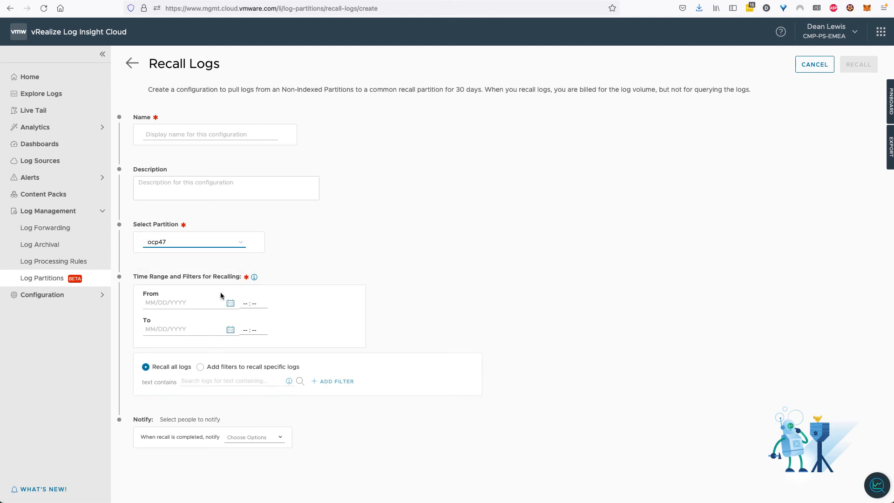
# Set the recall range to 10/28/2021 00:00 through 10/28/2021 23:59 with filters for specific logs, and cancel the recall configuration.
pyautogui.click(230, 303)
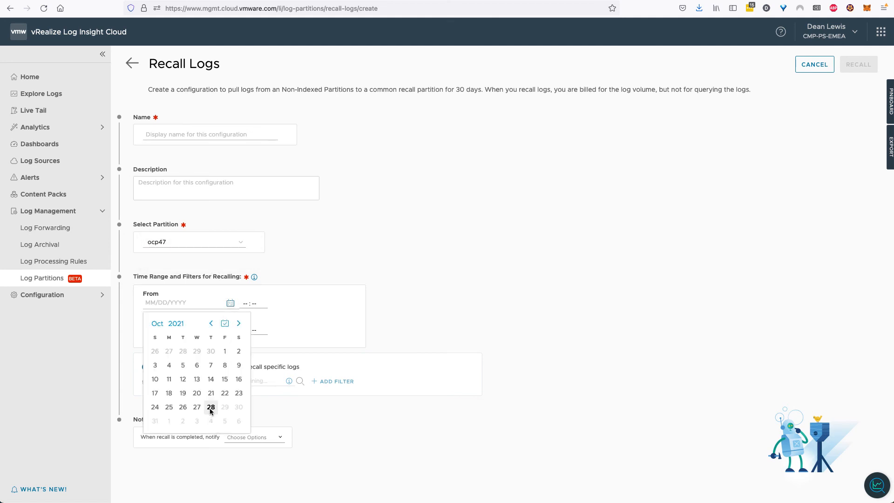
pyautogui.click(211, 407)
pyautogui.click(230, 330)
pyautogui.click(211, 433)
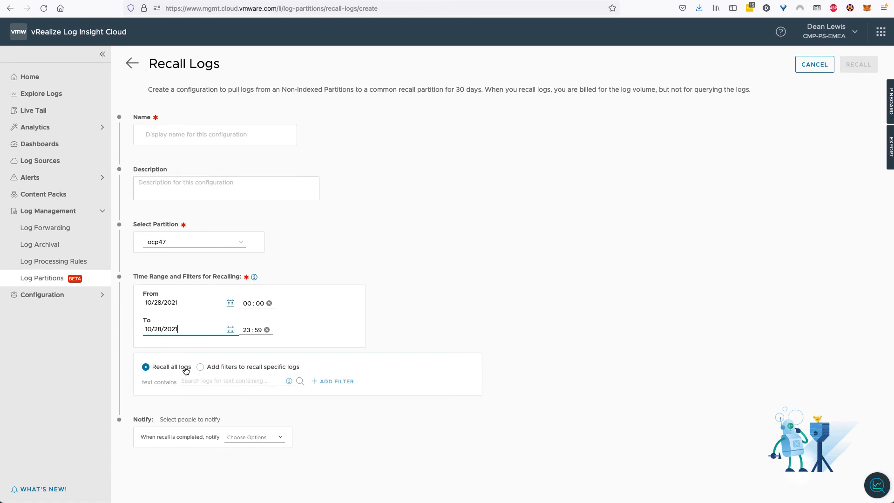
pyautogui.click(217, 368)
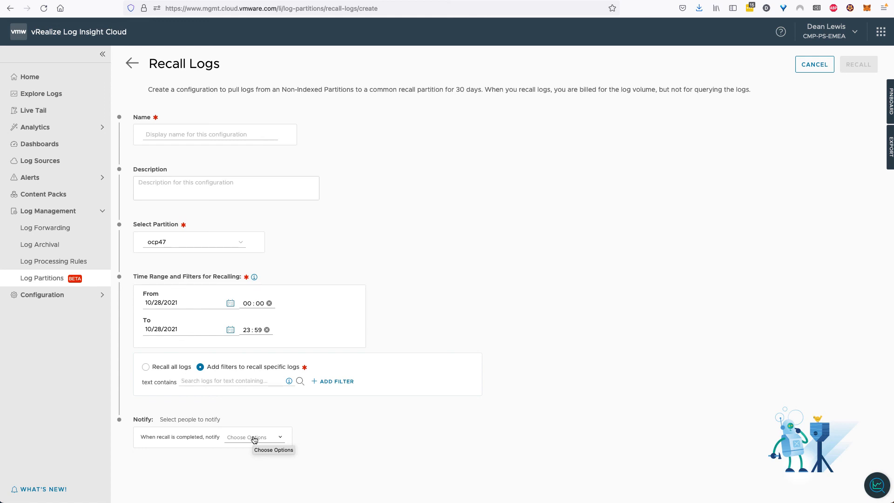
pyautogui.click(814, 70)
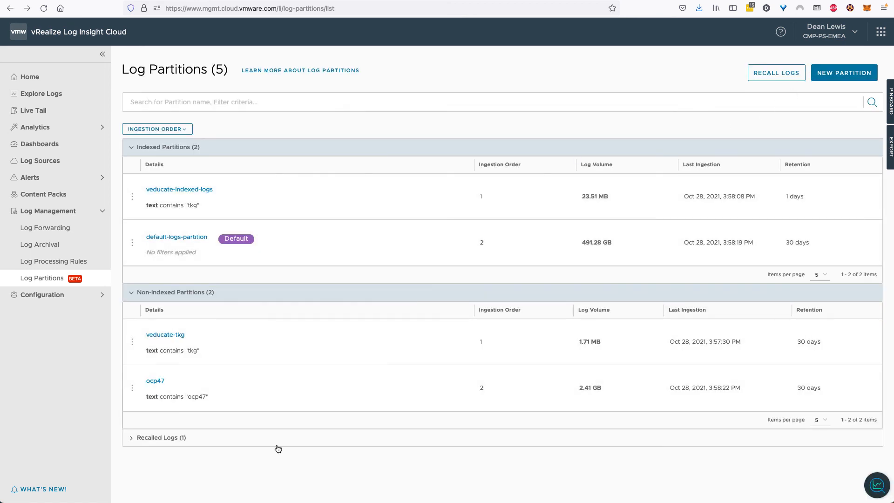
# Expand the recalled logs and open default-recalled-partition to review its recall configurations, filters and status.
pyautogui.click(168, 437)
pyautogui.scroll(-1, 253, 401)
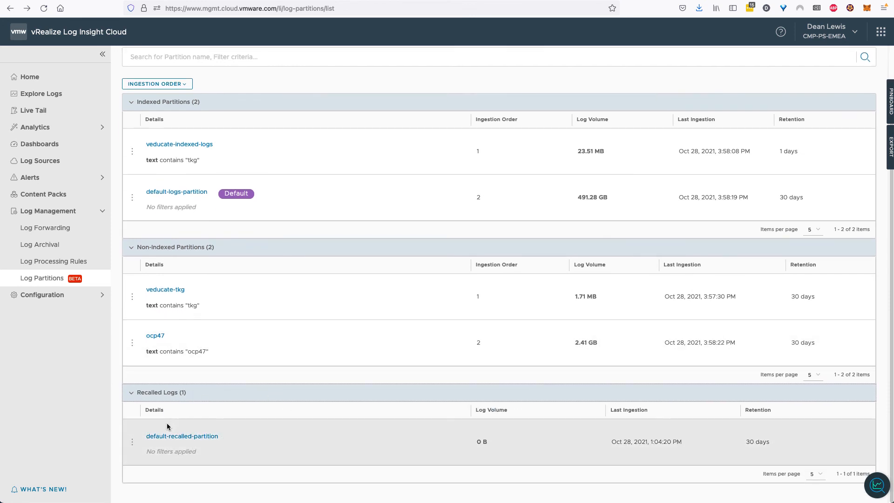
pyautogui.moveTo(181, 439)
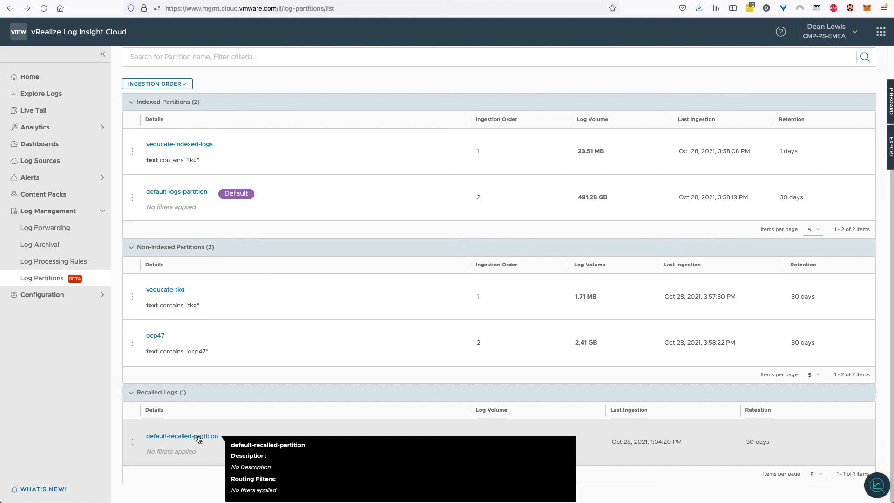
pyautogui.click(199, 437)
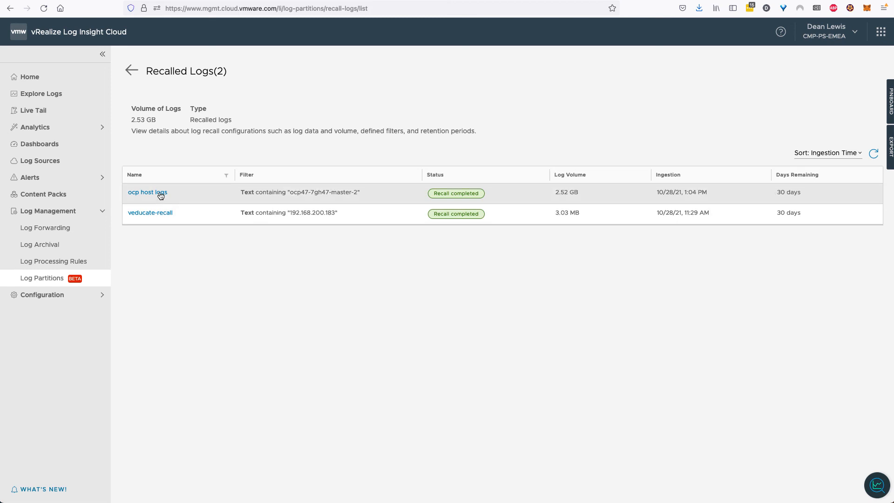
# Check in Explore Logs that default-recalled-partition is offered as a query partition, leaving the partition selection unchanged.
pyautogui.click(87, 99)
pyautogui.click(595, 79)
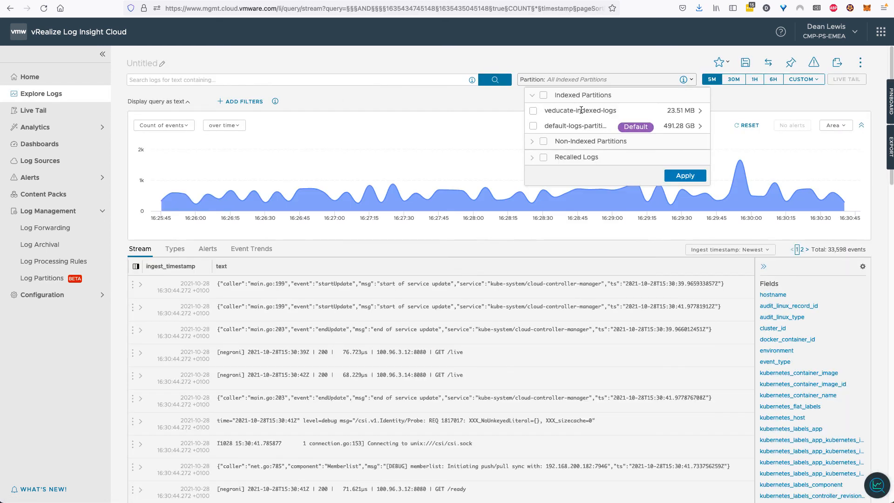
pyautogui.click(532, 157)
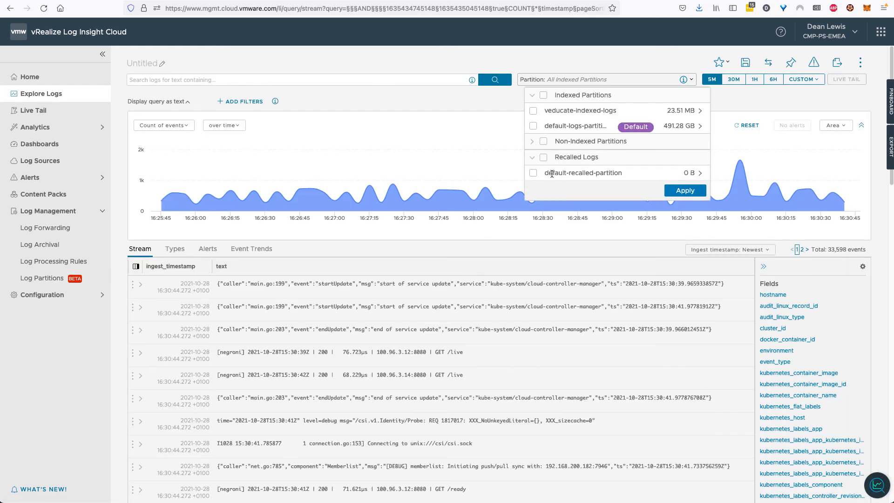
pyautogui.moveTo(548, 173); pyautogui.dragTo(624, 175)
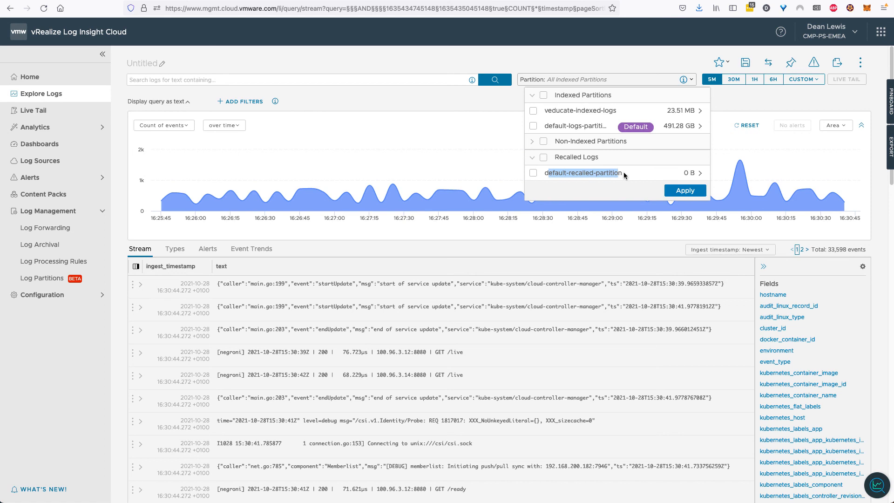
pyautogui.click(512, 101)
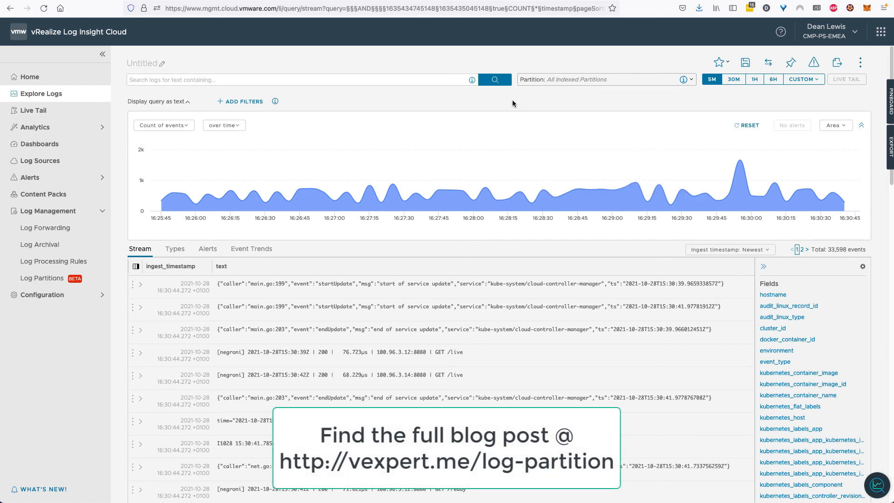